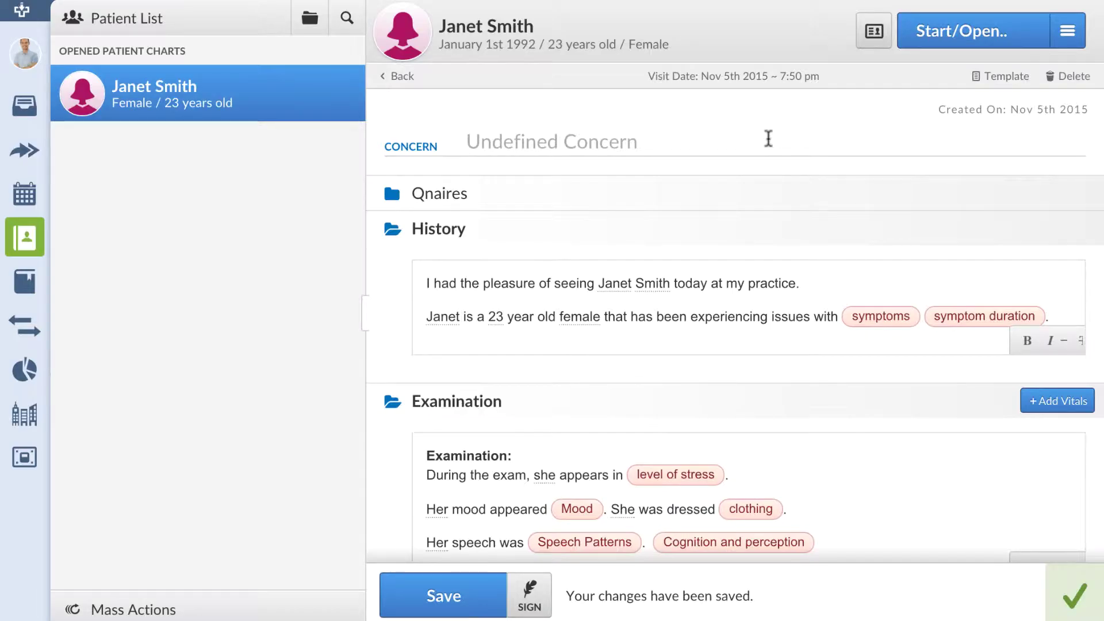
# - Place the cursor in the open encounter's Concern field to begin entering the concern
pyautogui.click(769, 138)
# - Complete the concern as 'Trauma' and set the symptoms to poor sleep and anxiety
pyautogui.write('Trau')
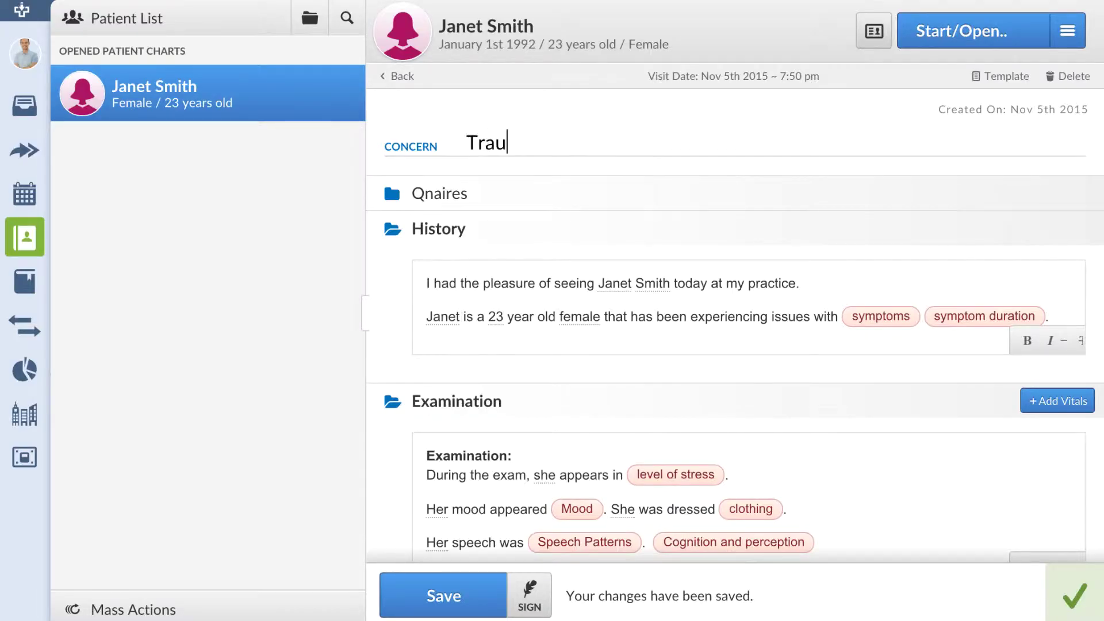
pyautogui.scroll(-3, 823, 202)
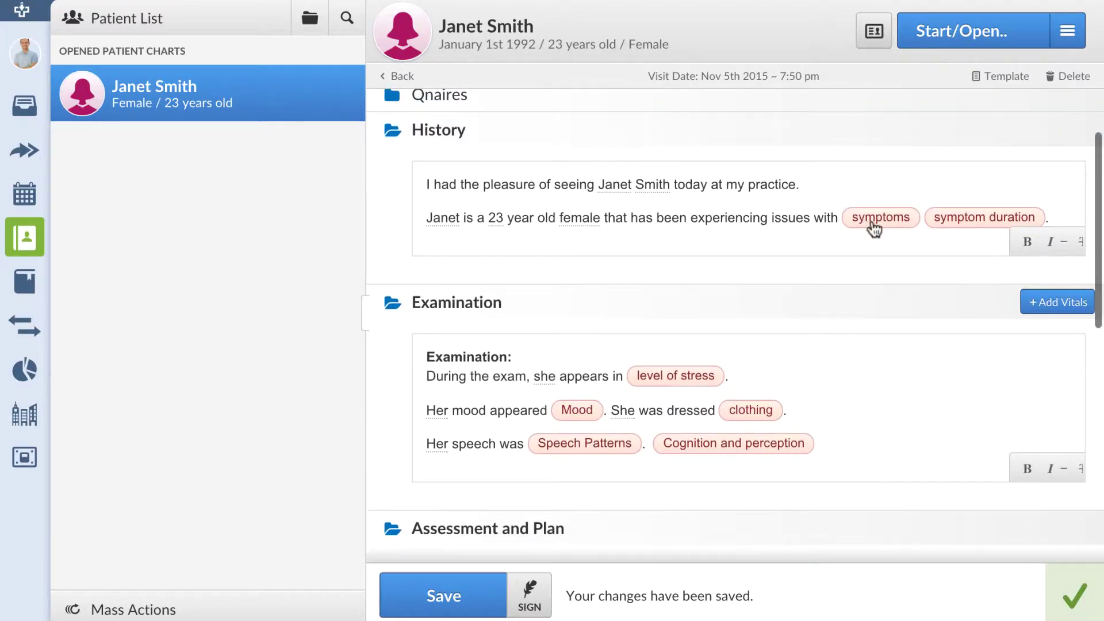
pyautogui.click(873, 221)
pyautogui.click(839, 304)
pyautogui.click(839, 351)
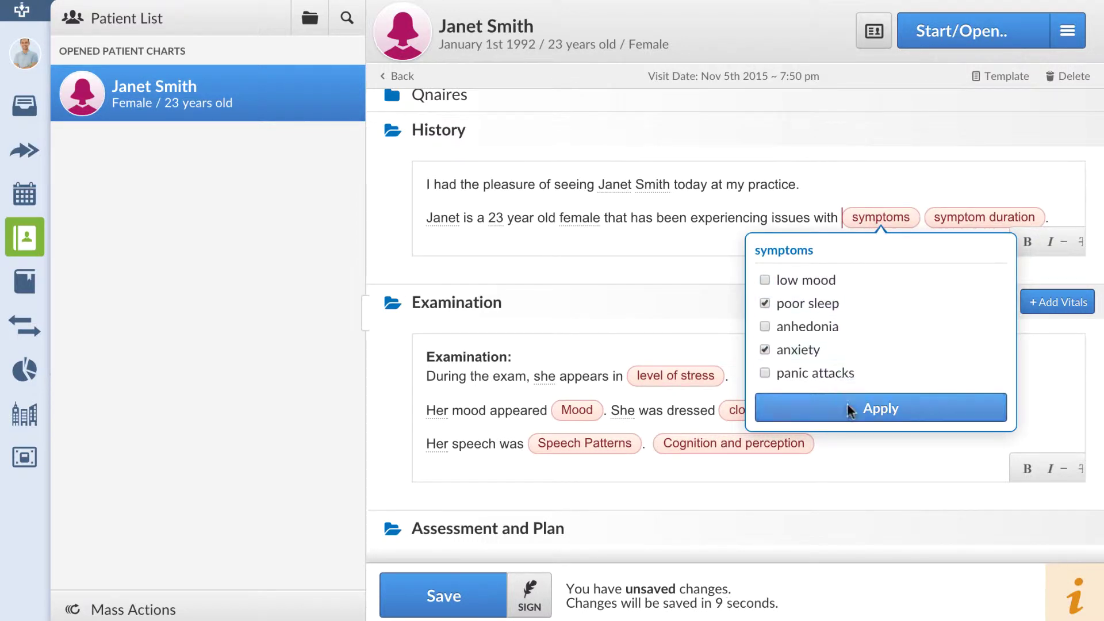
pyautogui.click(848, 406)
# - Set symptom duration to the last two weeks and stress to significant state of distress
pyautogui.click(534, 245)
pyautogui.click(511, 344)
pyautogui.click(667, 402)
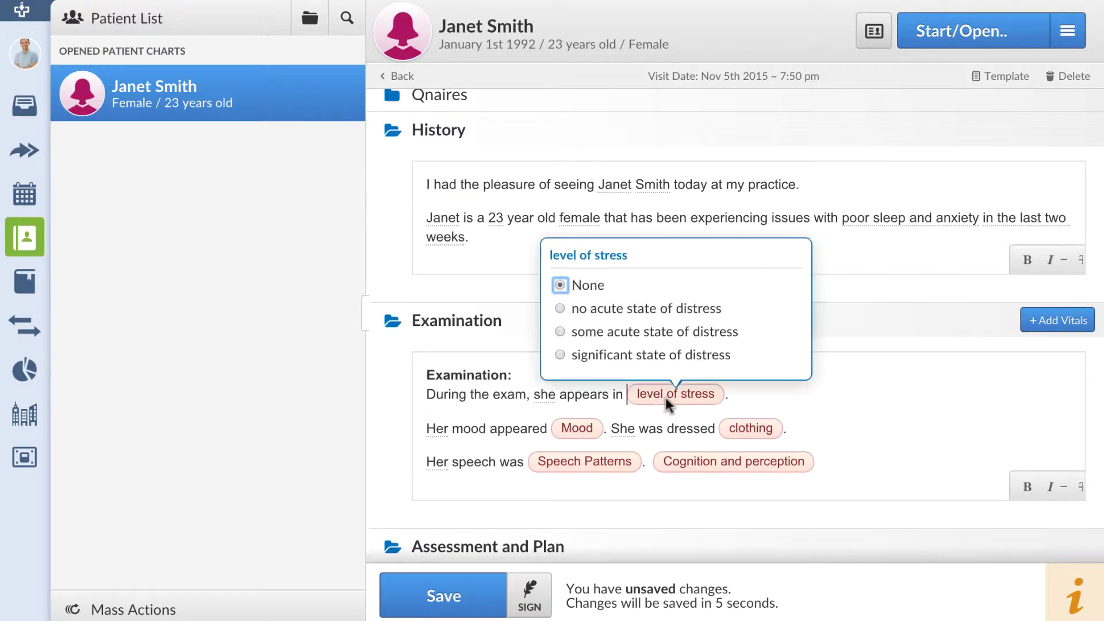
pyautogui.click(672, 354)
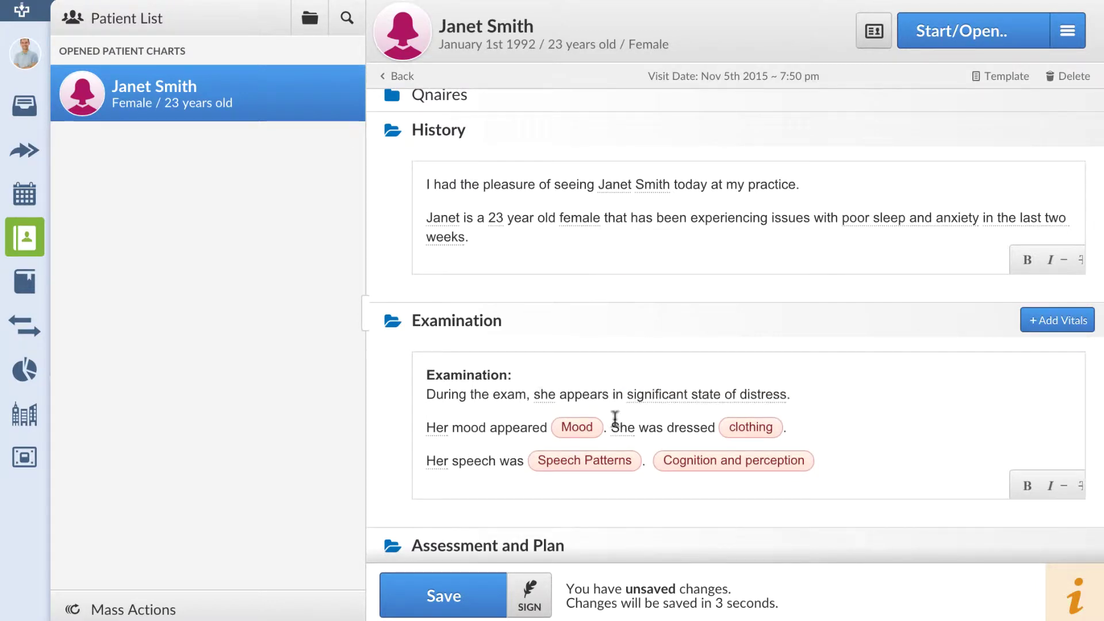
# - Set mood to depressive, irritable and tired, and clothing to inappropriately dressed
pyautogui.click(587, 431)
pyautogui.click(584, 332)
pyautogui.click(580, 308)
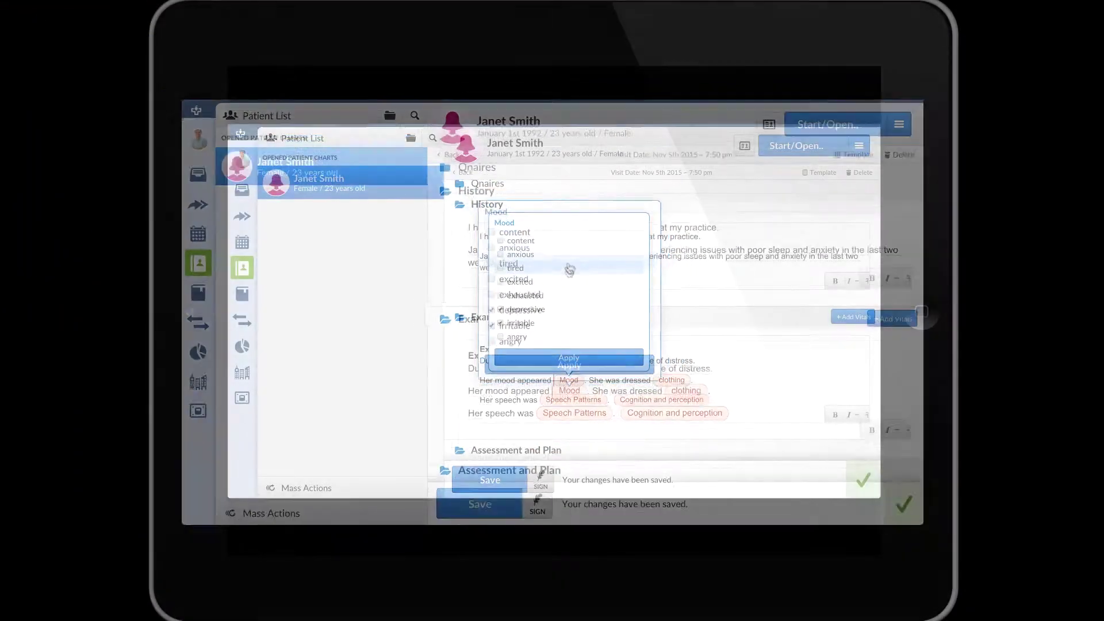
pyautogui.click(569, 268)
pyautogui.click(568, 357)
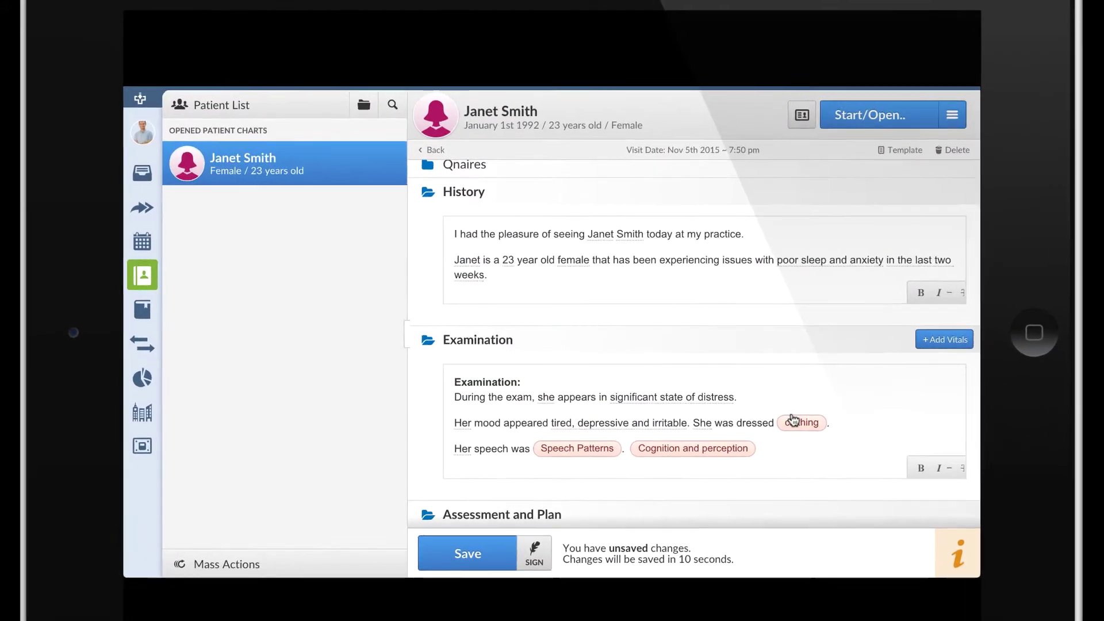
pyautogui.click(795, 422)
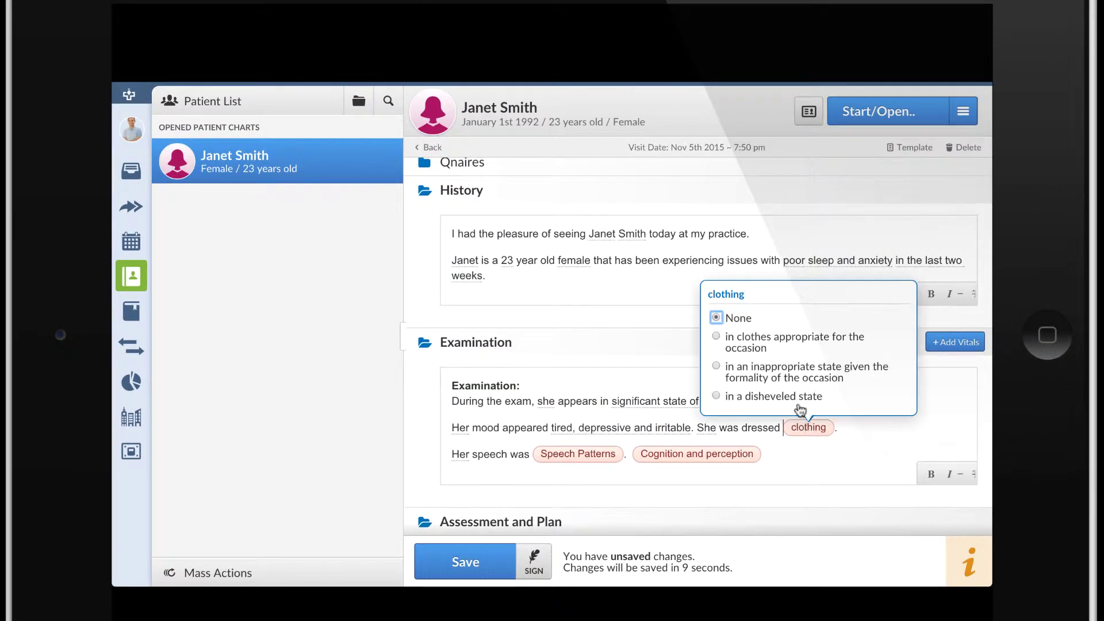
pyautogui.click(773, 360)
pyautogui.scroll(-2, 686, 393)
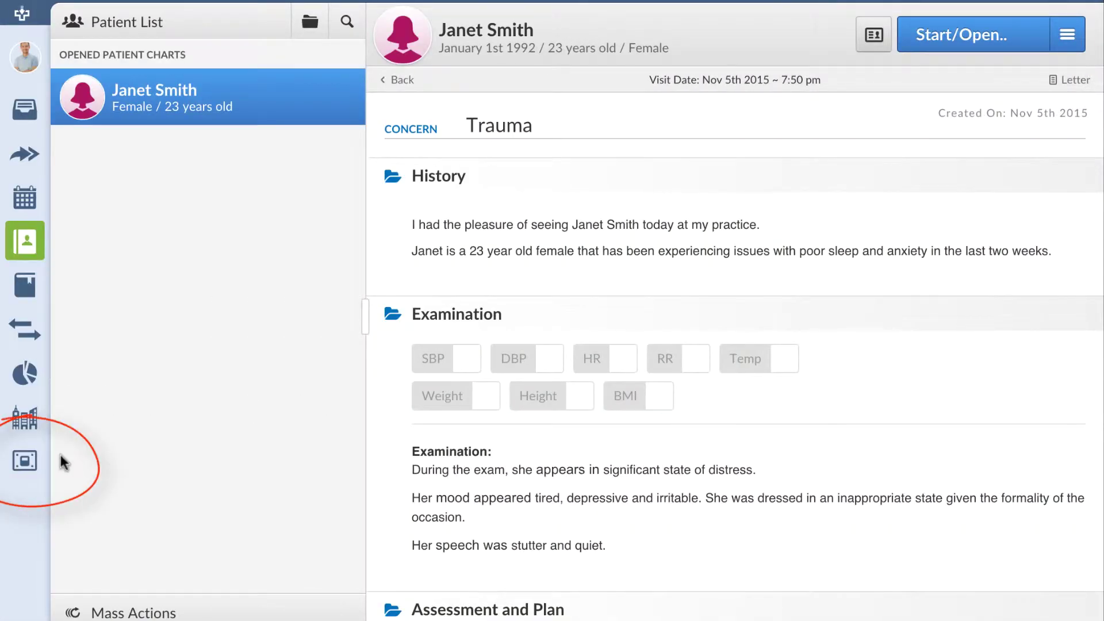
# - Go to the Encounter section of the account settings
pyautogui.click(24, 463)
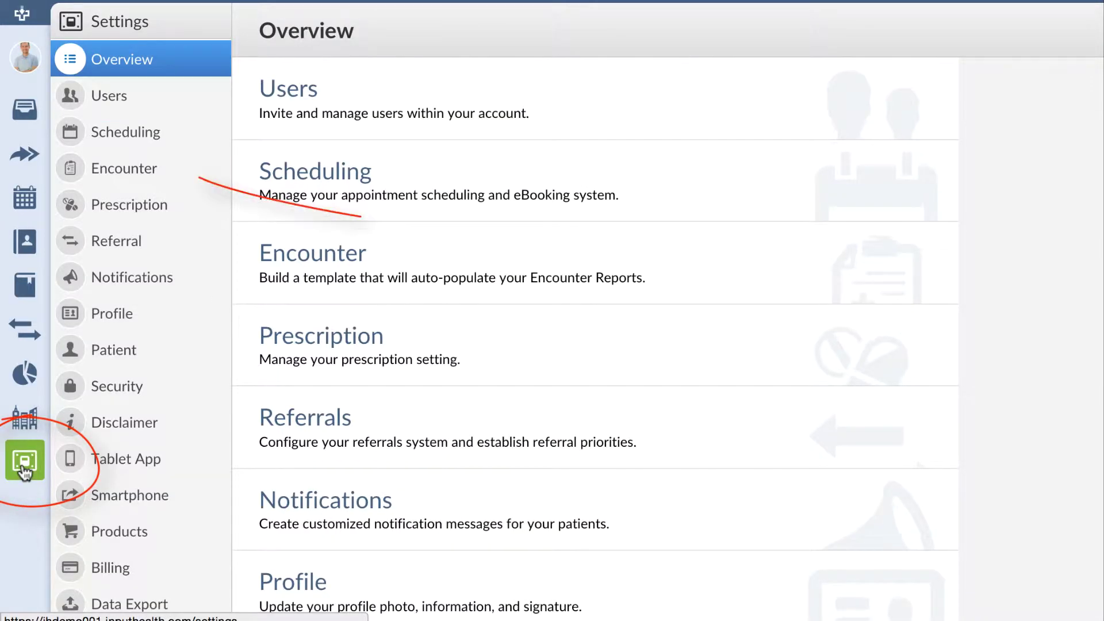
pyautogui.click(157, 184)
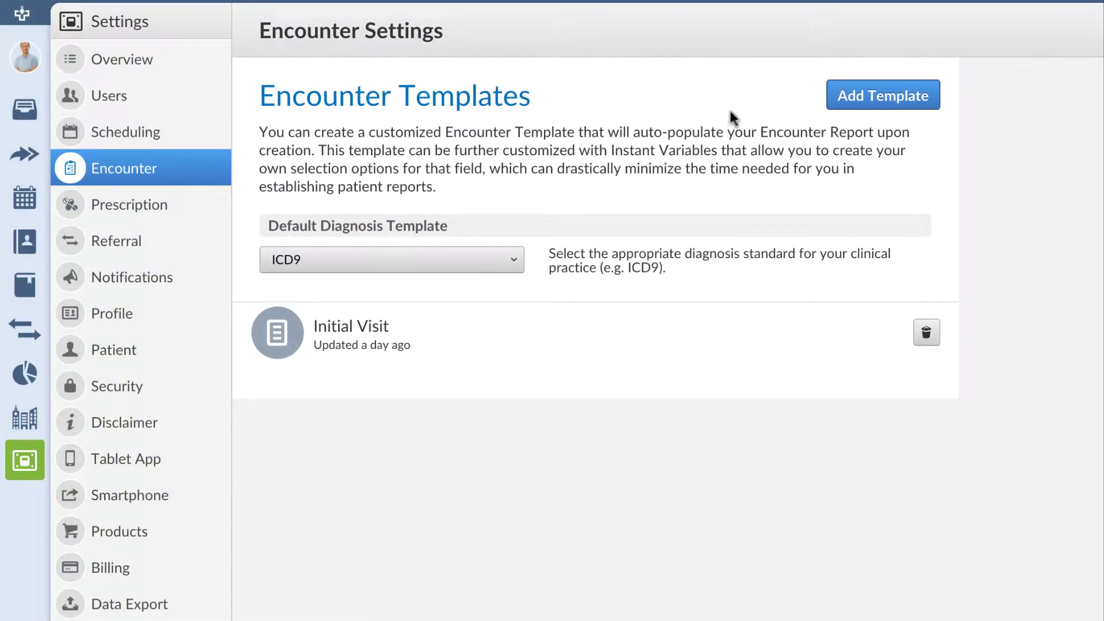
# - Add a new encounter template named 'Test Template' with its visit types ticked and save it
pyautogui.click(857, 97)
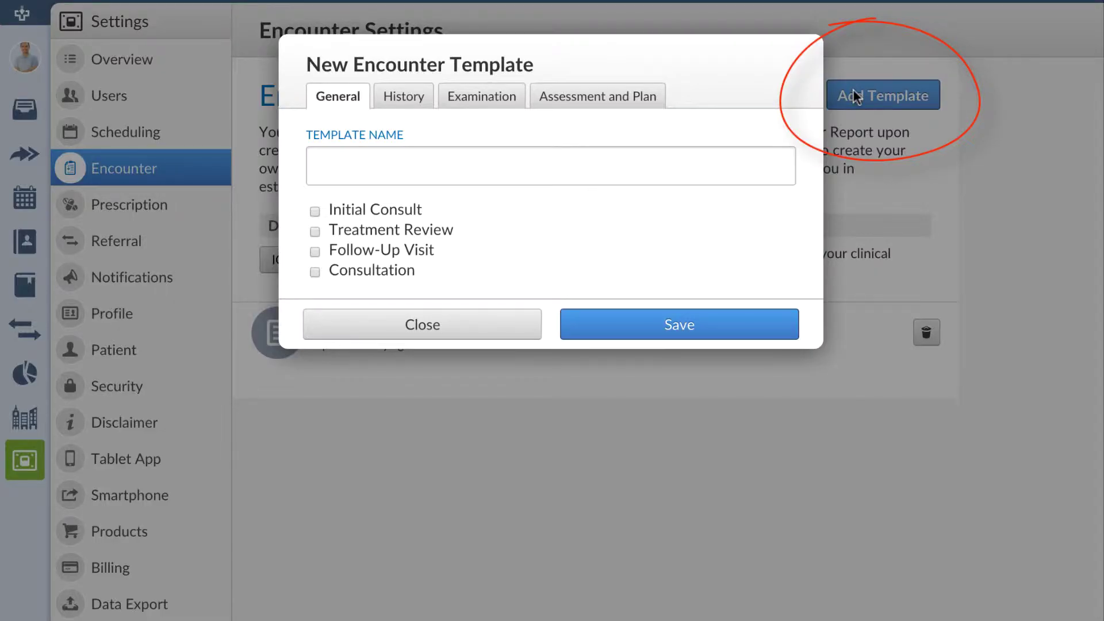
pyautogui.click(407, 160)
pyautogui.write('Test Template')
pyautogui.click(397, 210)
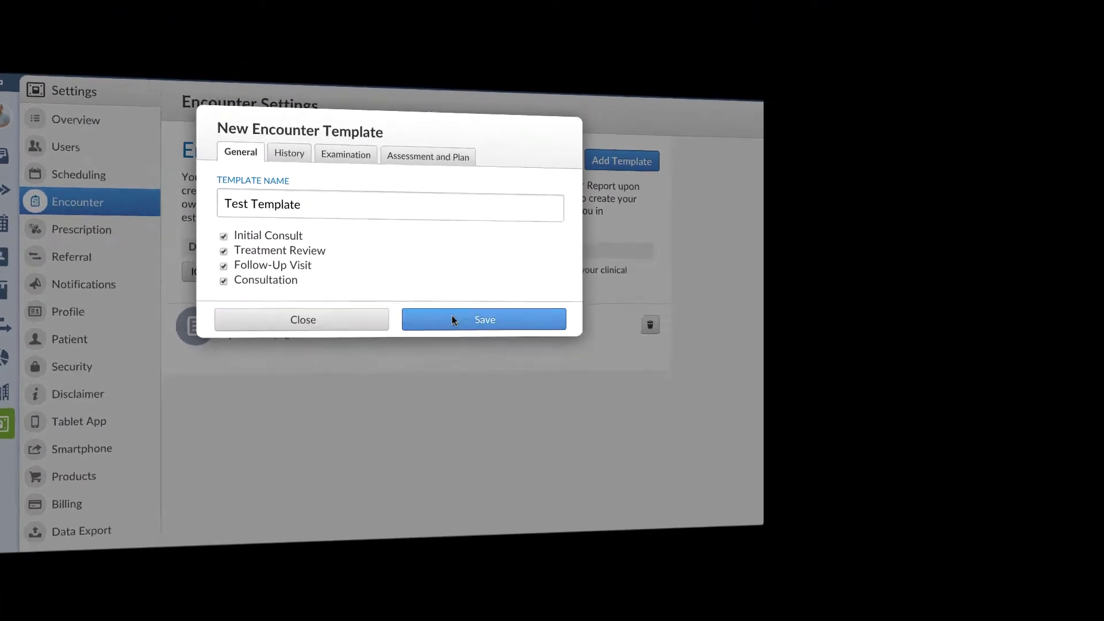
pyautogui.click(587, 325)
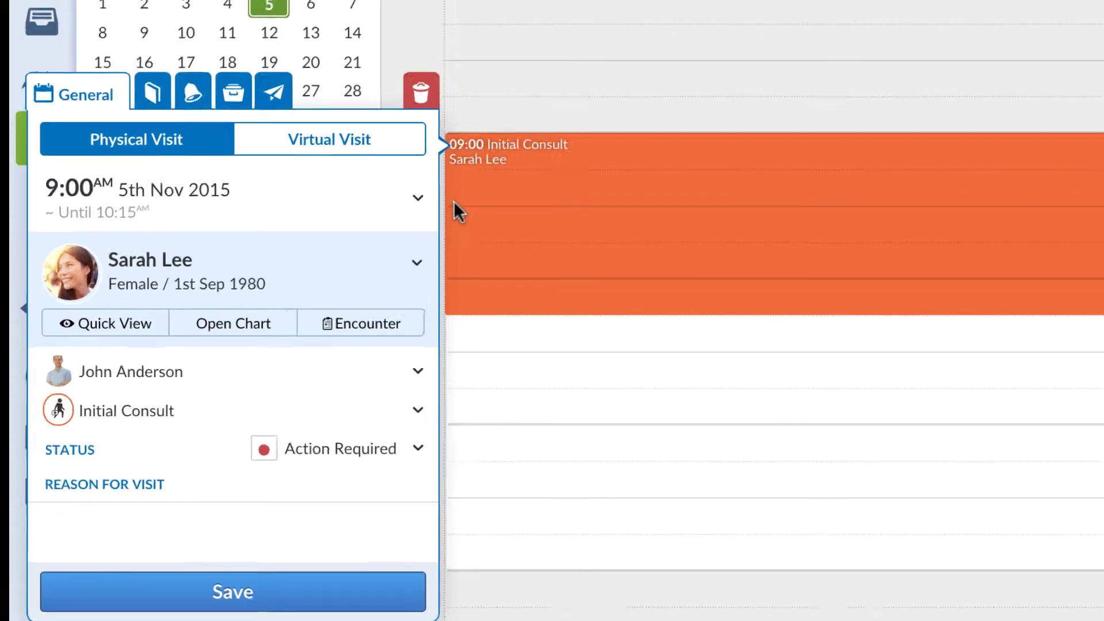
# - Open an encounter from the patient's appointment and enter 'Trauma' as the concern
pyautogui.moveTo(285, 329)
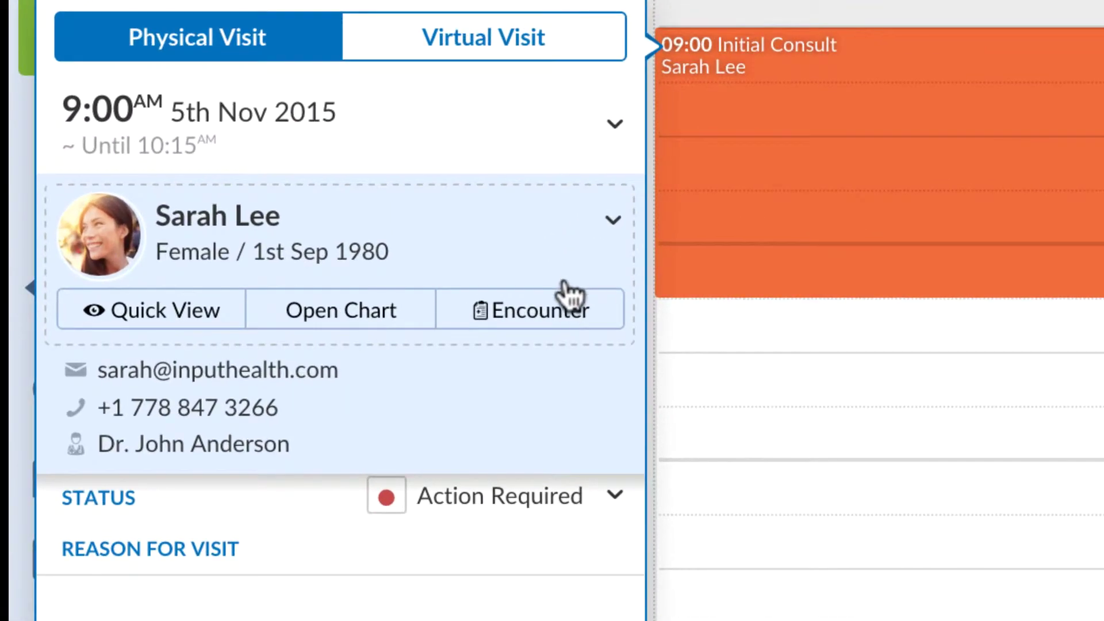
pyautogui.click(556, 313)
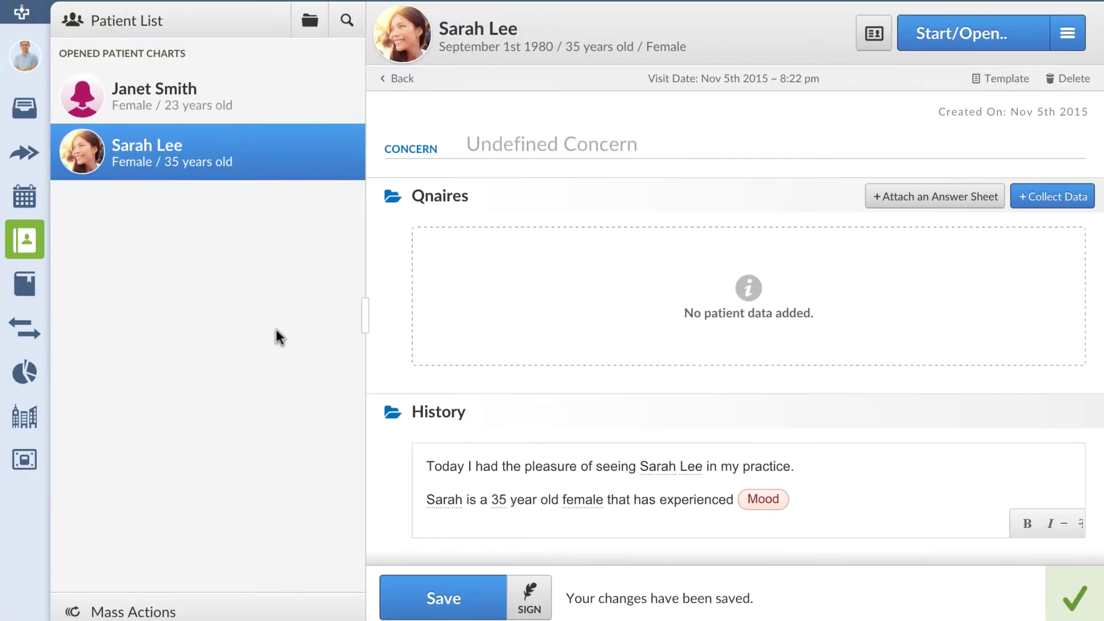
pyautogui.write('Trauma')
# - Fill the History's Mood variable with anhedonia and anxiety
pyautogui.click(624, 198)
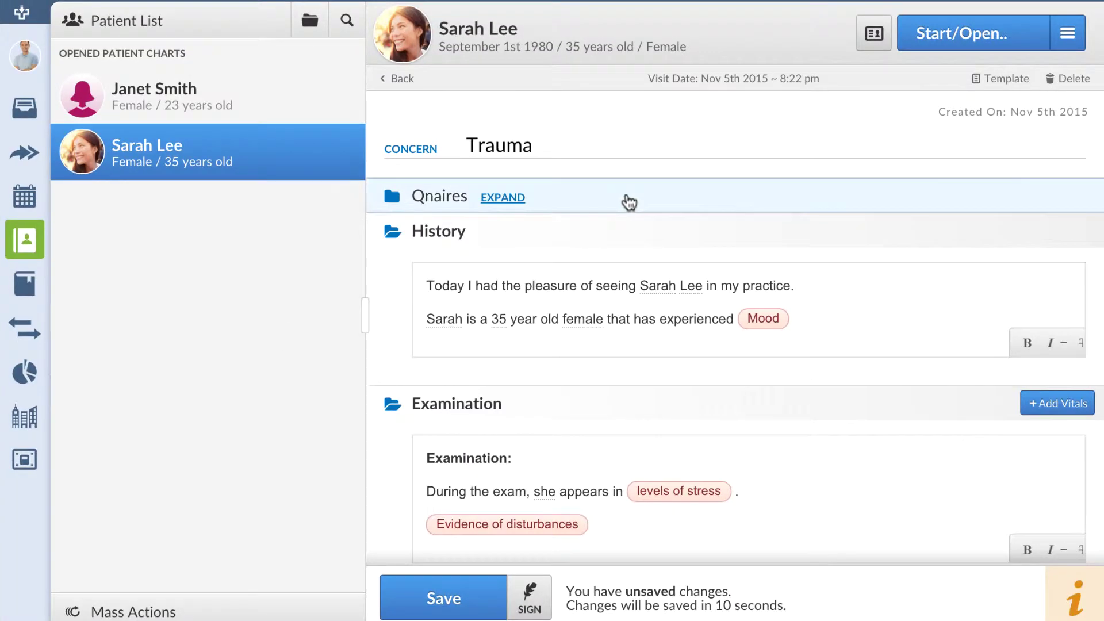
pyautogui.click(772, 322)
pyautogui.click(771, 201)
pyautogui.click(771, 222)
pyautogui.click(773, 247)
pyautogui.click(771, 280)
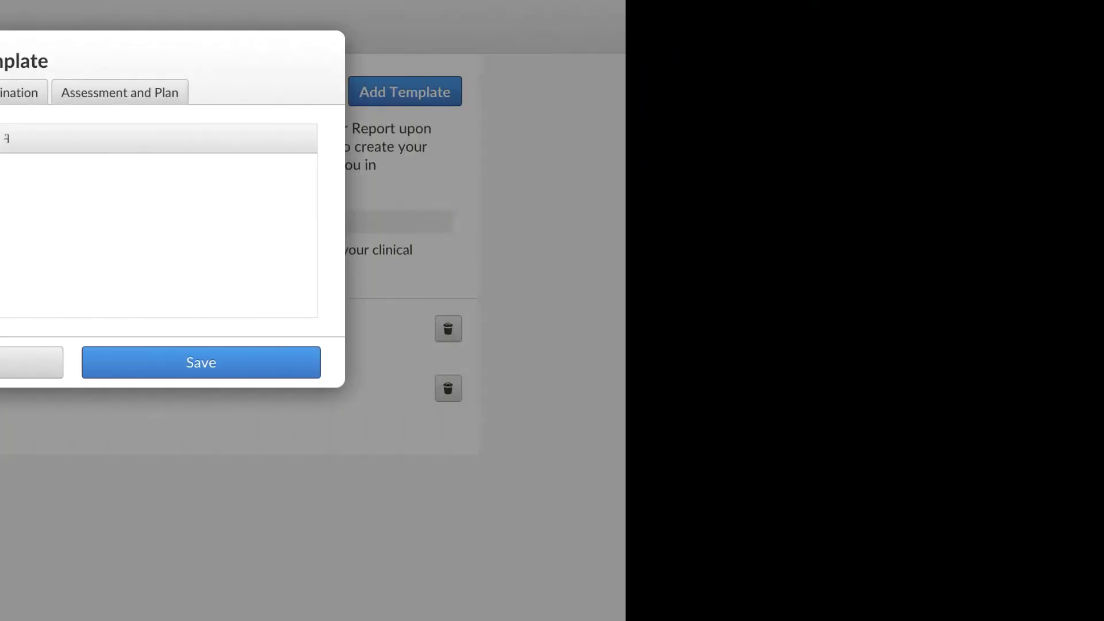
# - Write 'Today I had the pleasure of seeing' followed by Patient First Name and Last Name variables
pyautogui.write('Today I had the ')
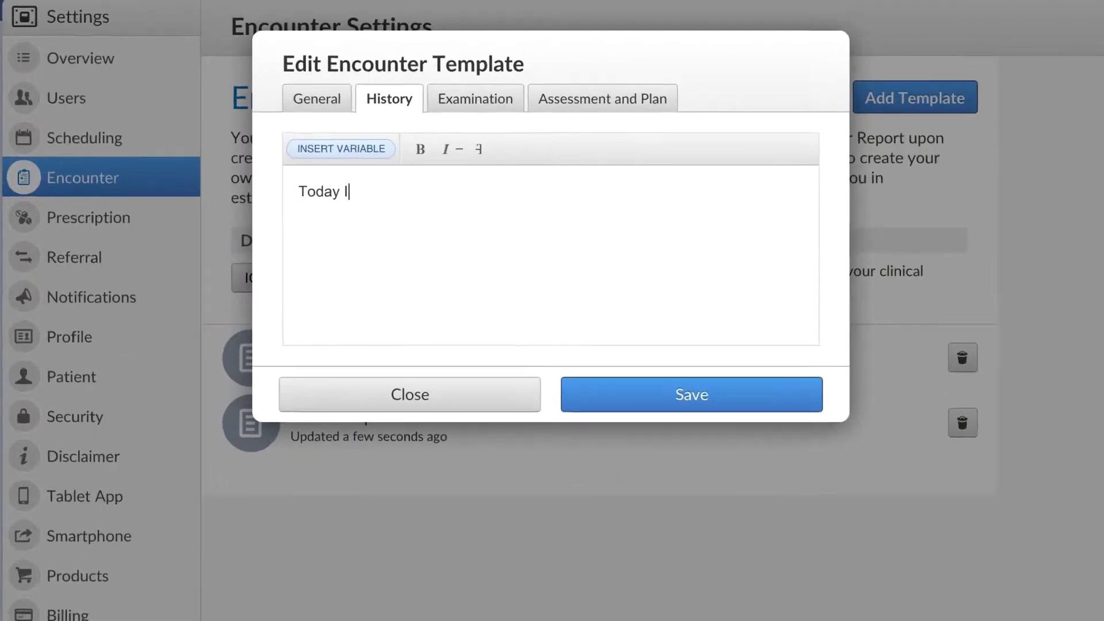
pyautogui.write('pleasure of seeing')
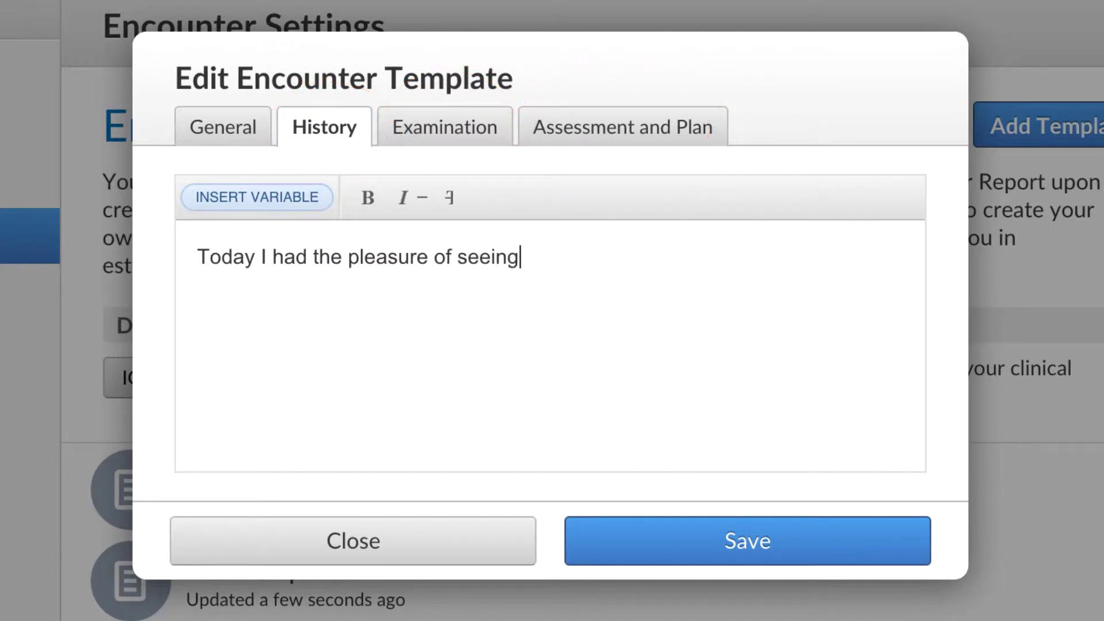
pyautogui.click(304, 199)
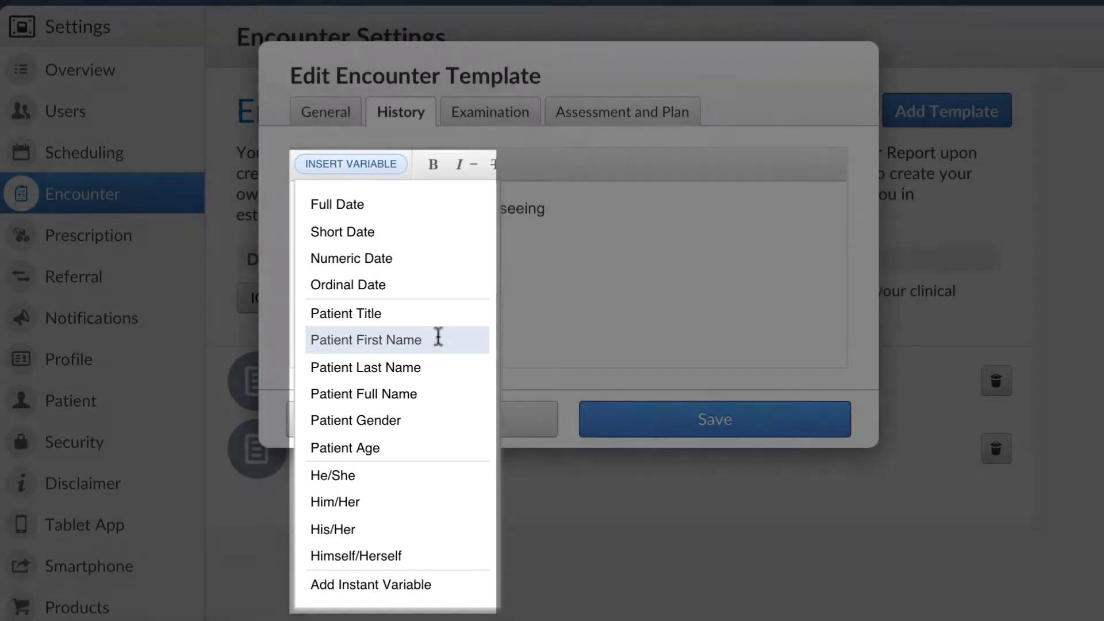
pyautogui.click(438, 338)
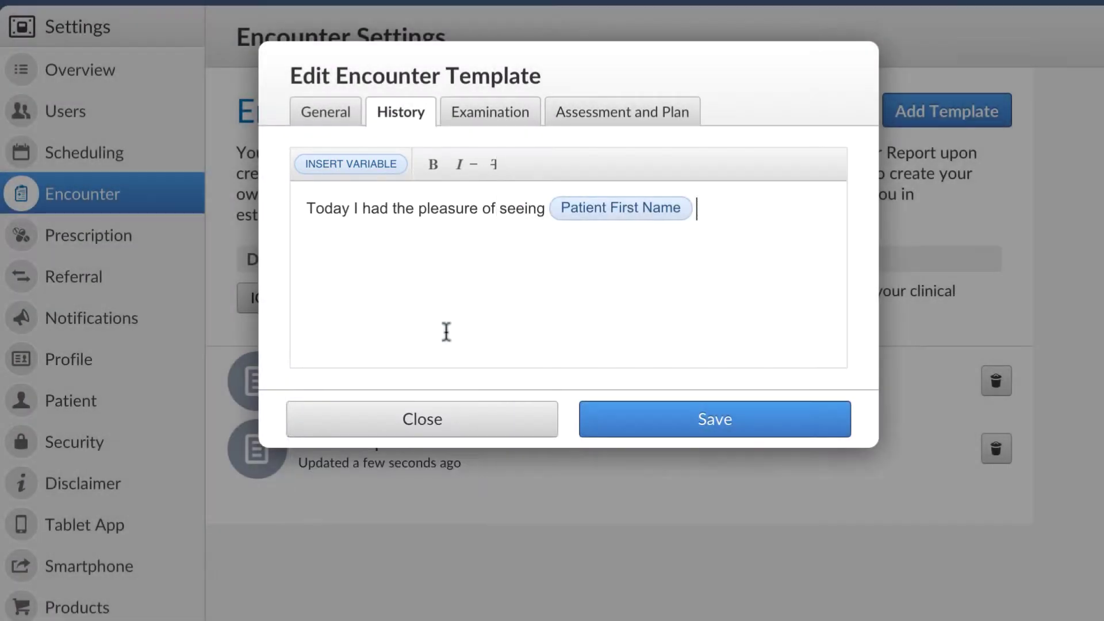
pyautogui.click(374, 165)
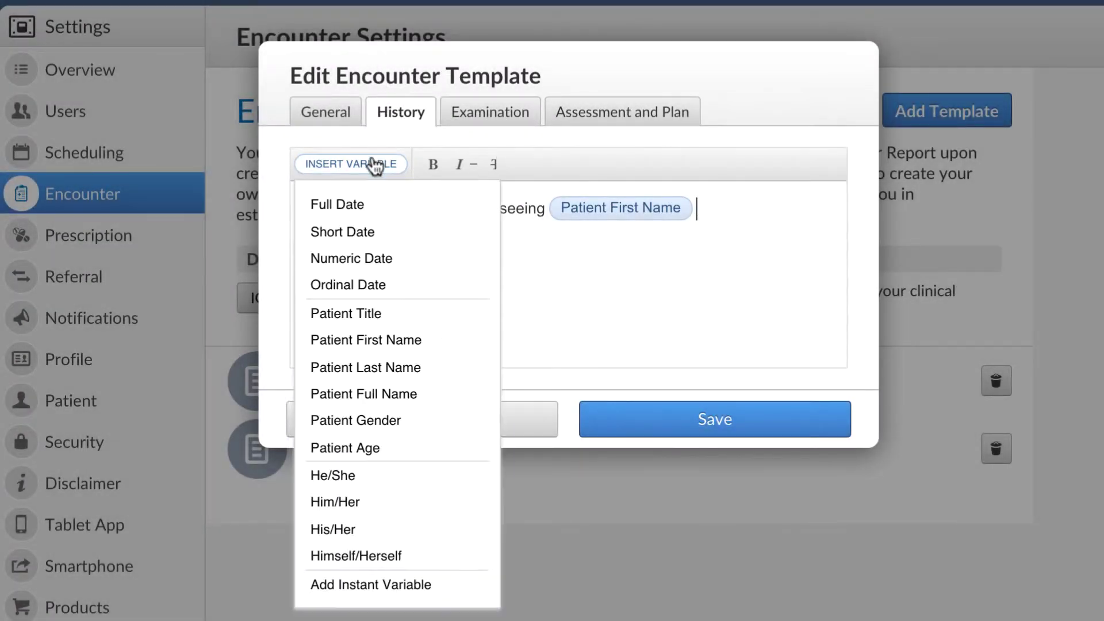
pyautogui.click(431, 362)
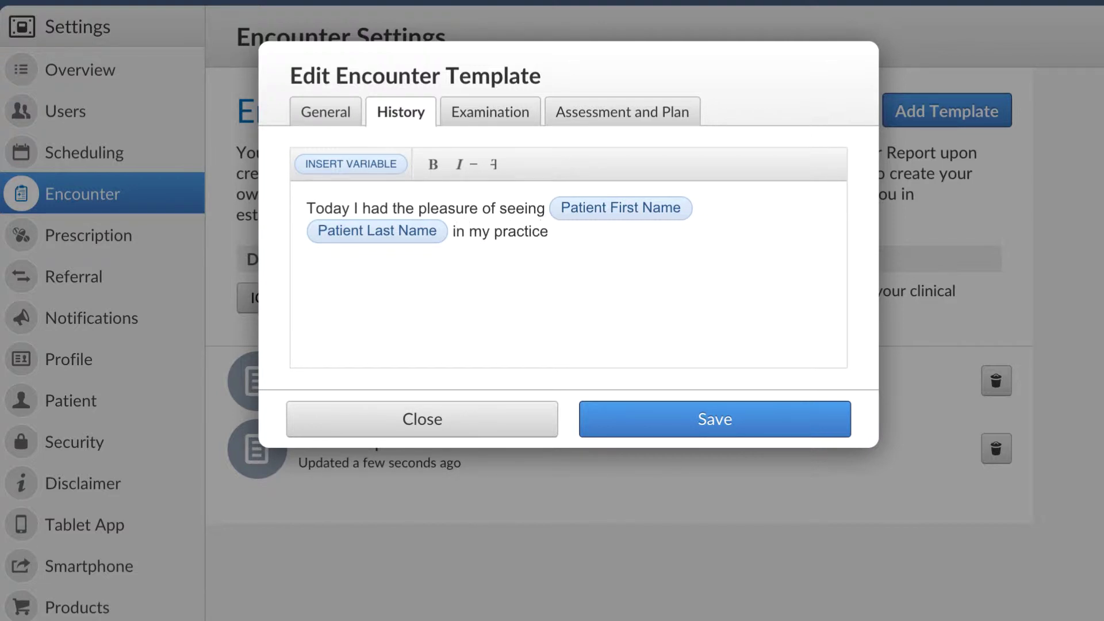
# - Describe the patient with Patient First Name, Age and Gender variables, ending 'that has experienced'
pyautogui.click(336, 165)
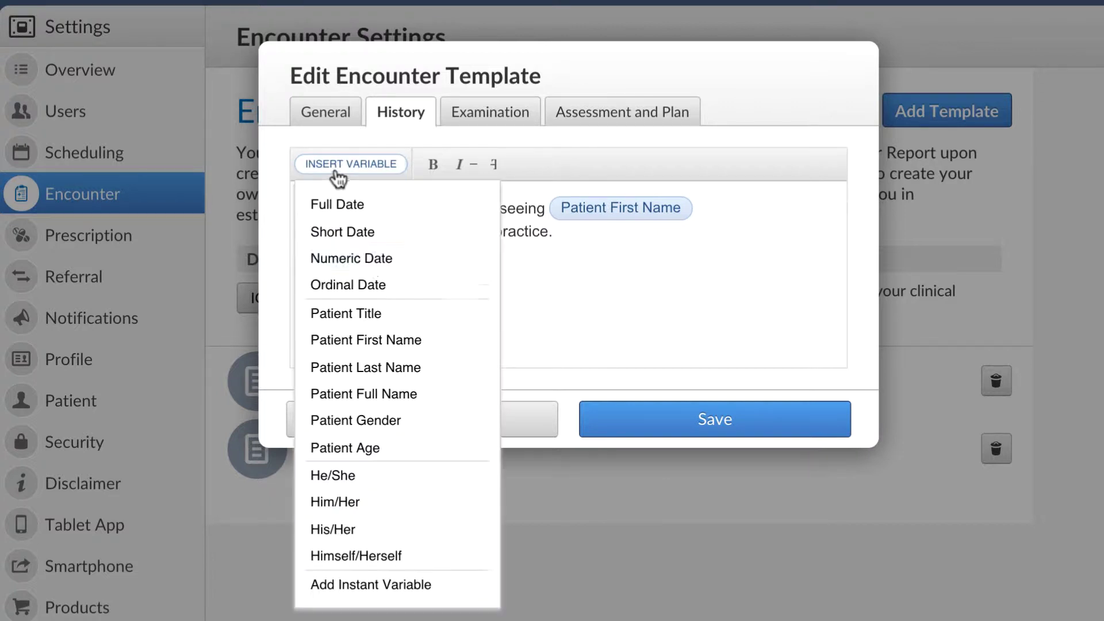
pyautogui.click(406, 346)
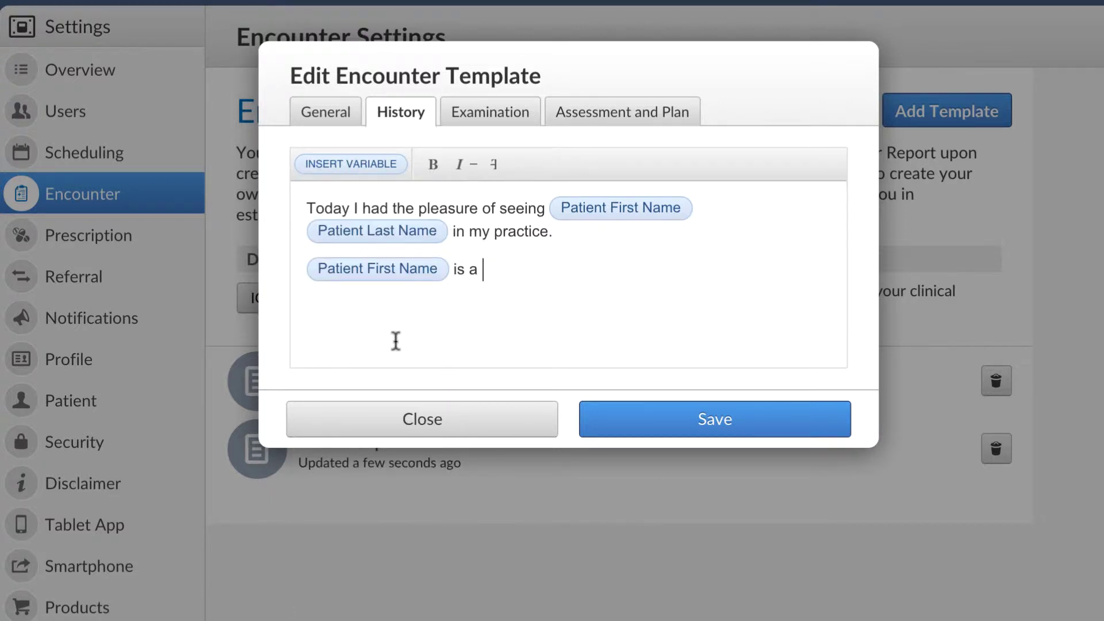
pyautogui.click(351, 165)
pyautogui.click(416, 452)
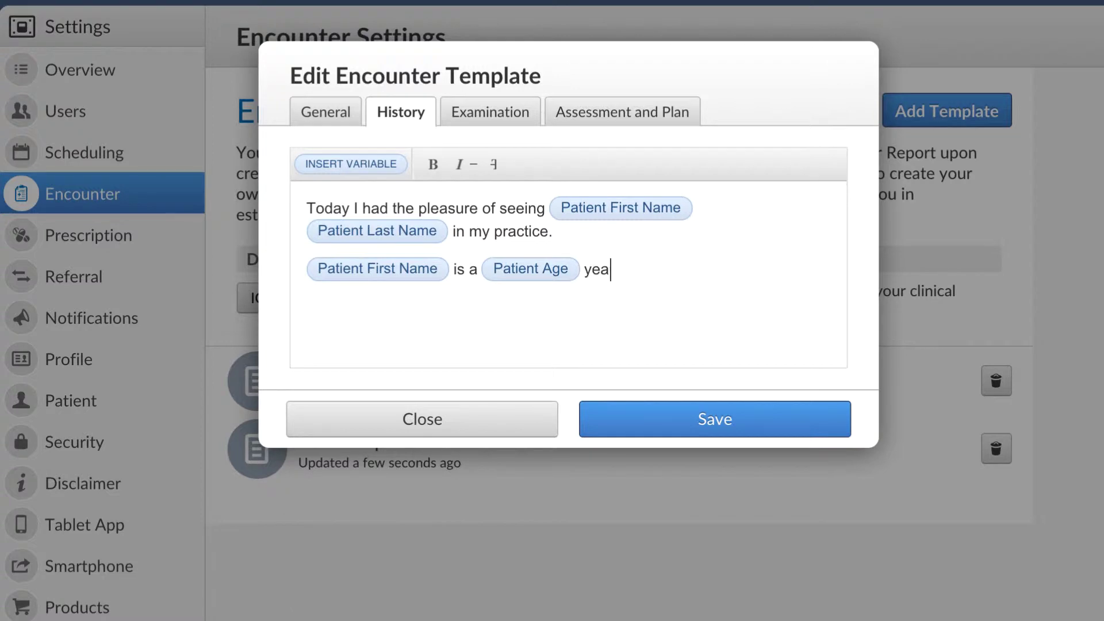
pyautogui.click(343, 166)
pyautogui.click(423, 420)
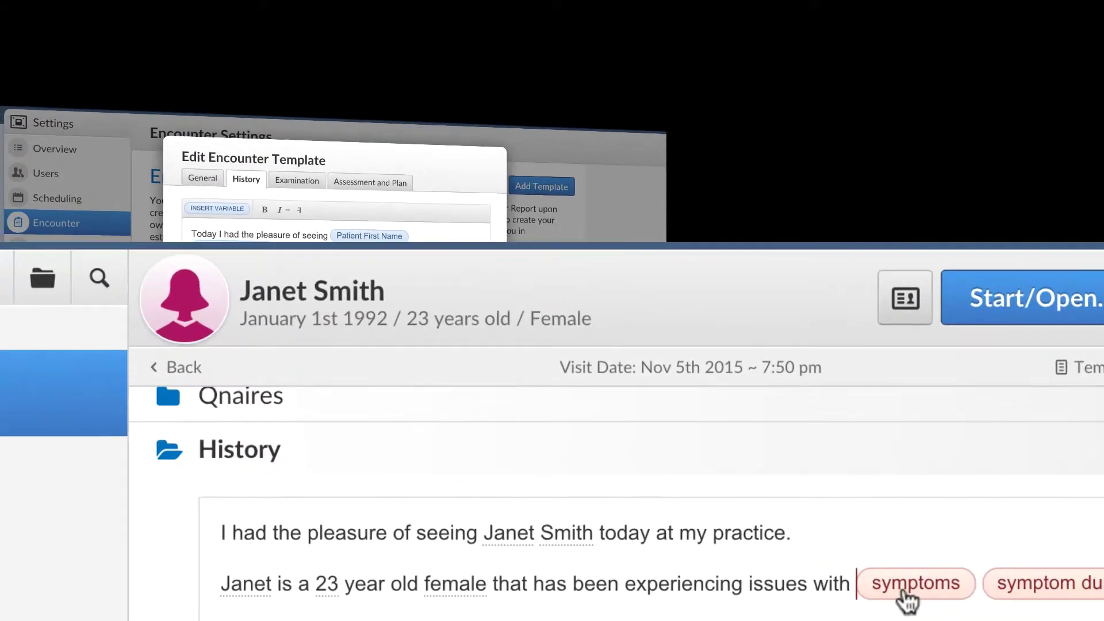
pyautogui.click(903, 592)
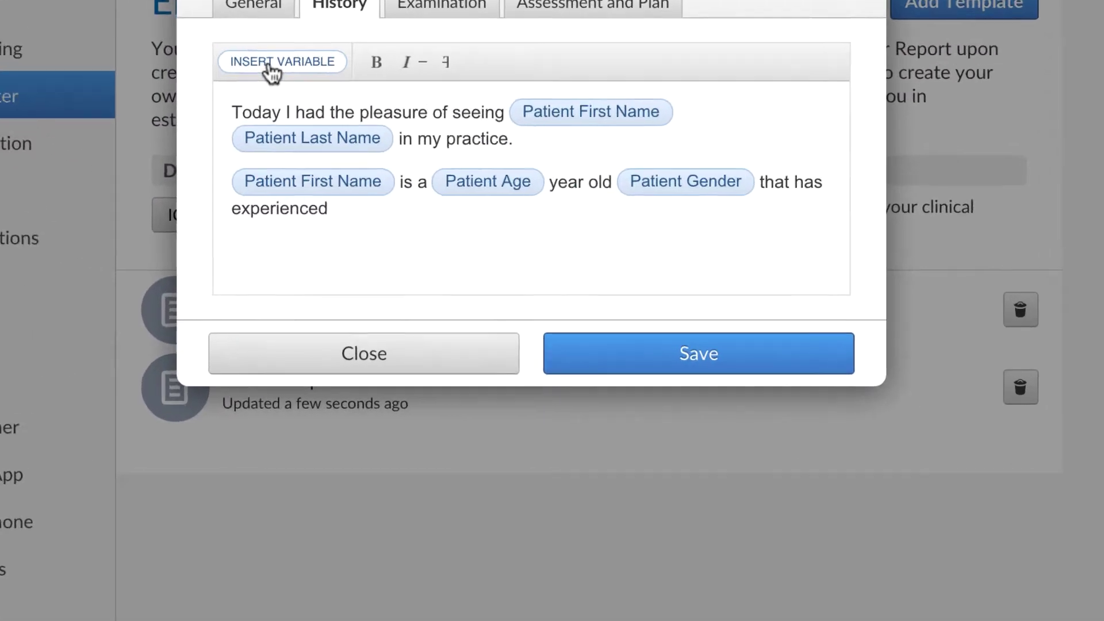
pyautogui.click(270, 64)
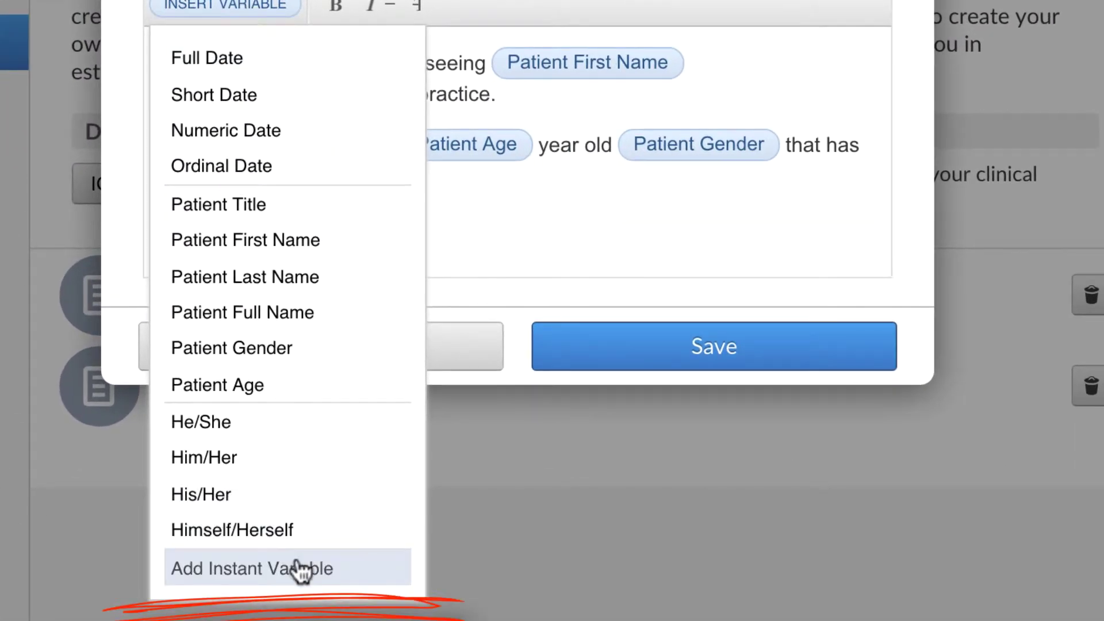
# - Create a new instant variable labelled 'Mood' of type Multiple Select
pyautogui.click(300, 569)
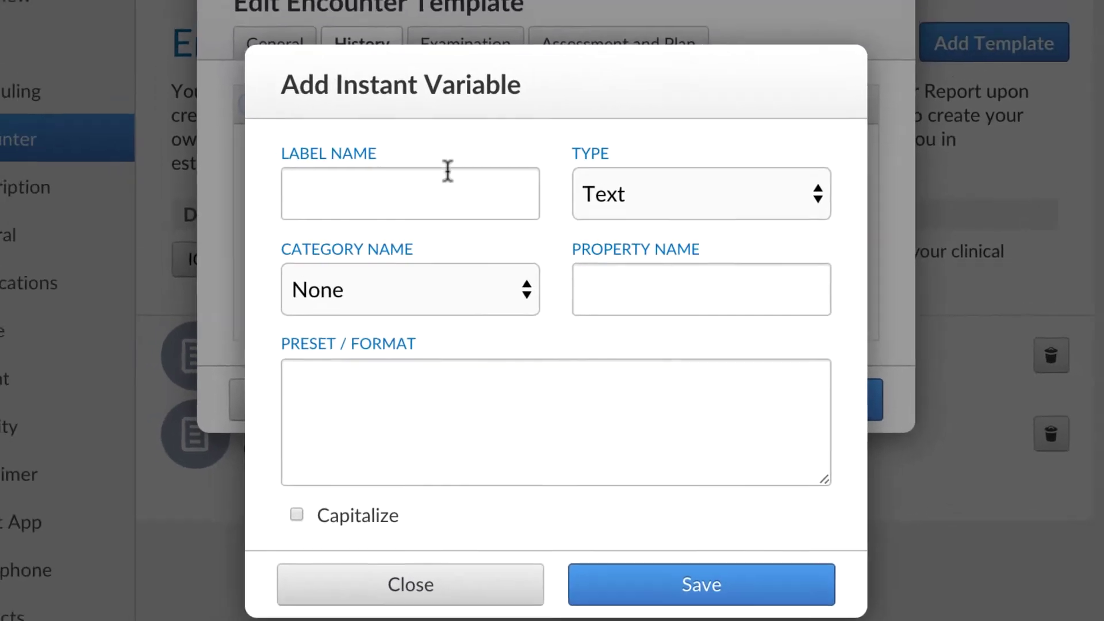
pyautogui.write('Mood')
pyautogui.click(613, 207)
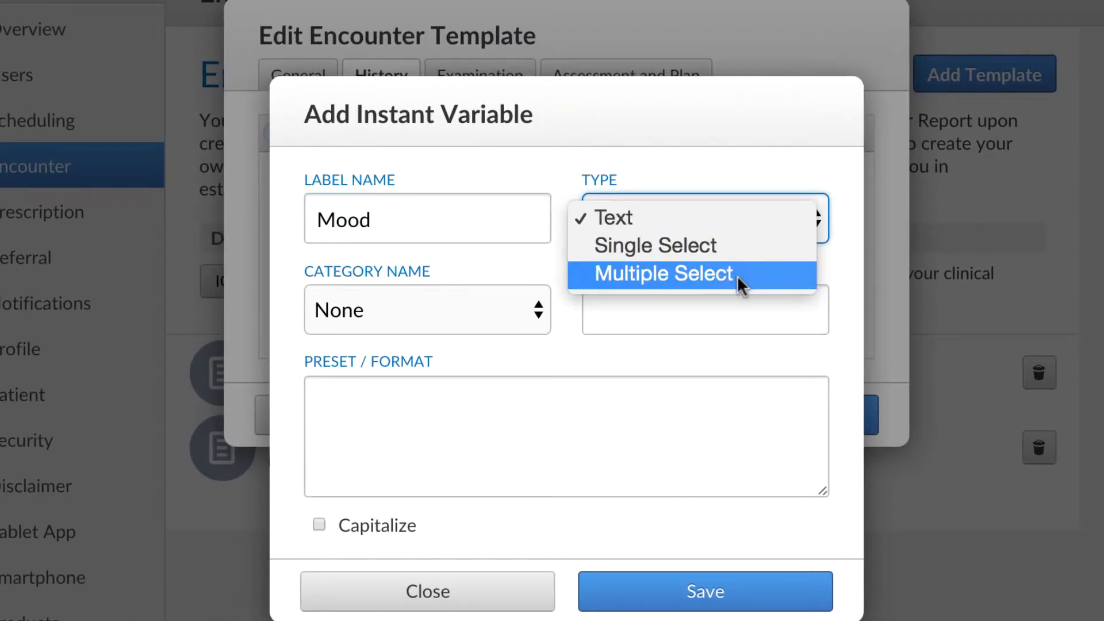
pyautogui.click(737, 275)
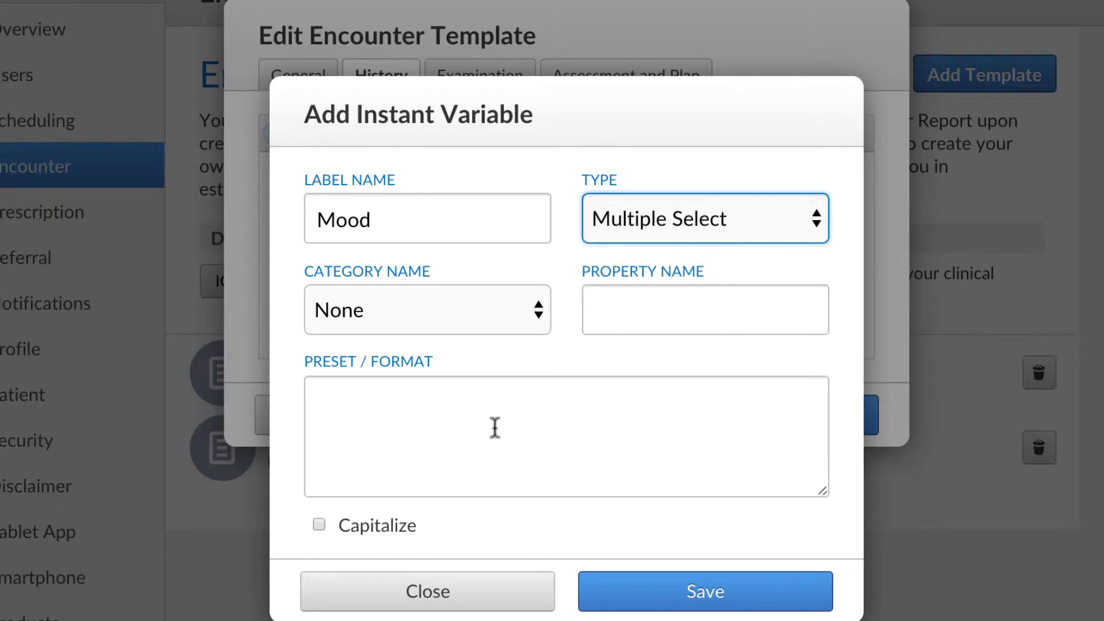
# - Enter presets low mood, poor sleep, anhedonia, anxiety and panic attacks, and save the variable
pyautogui.click(487, 397)
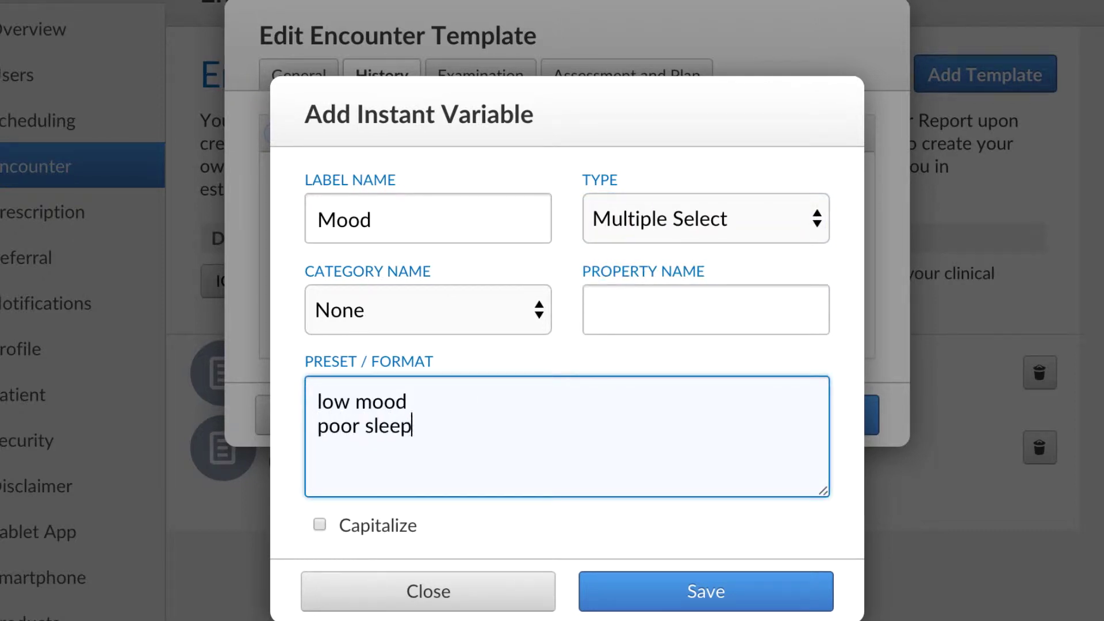
pyautogui.press('Return')
pyautogui.write('anhedonia')
pyautogui.press('Return')
pyautogui.write('anxiety')
pyautogui.press('Return')
pyautogui.write('panic attacs')
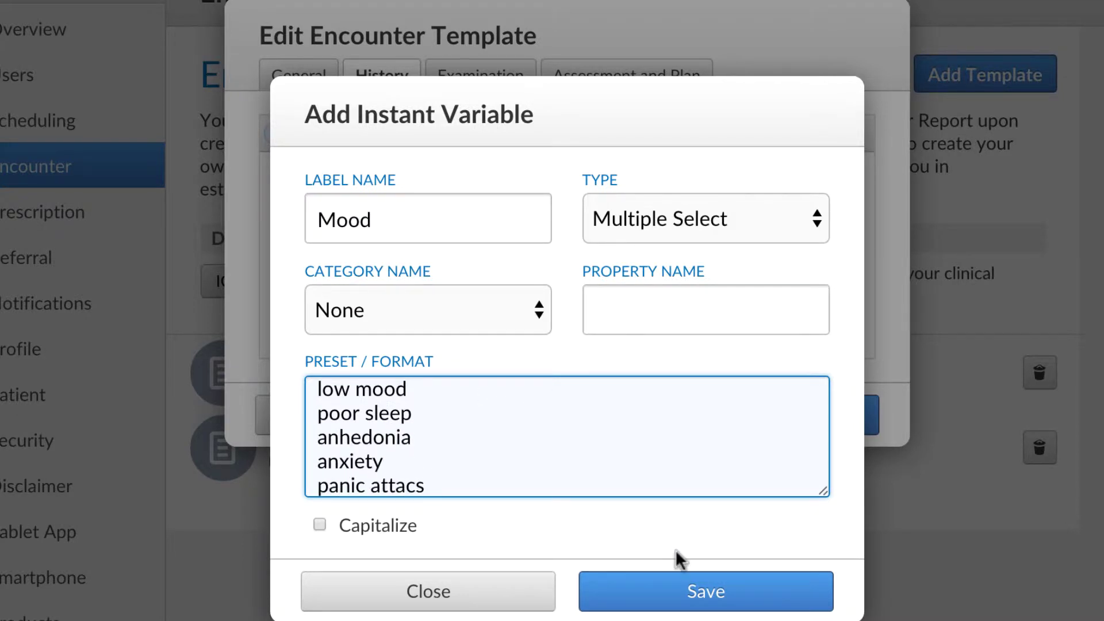
pyautogui.click(688, 591)
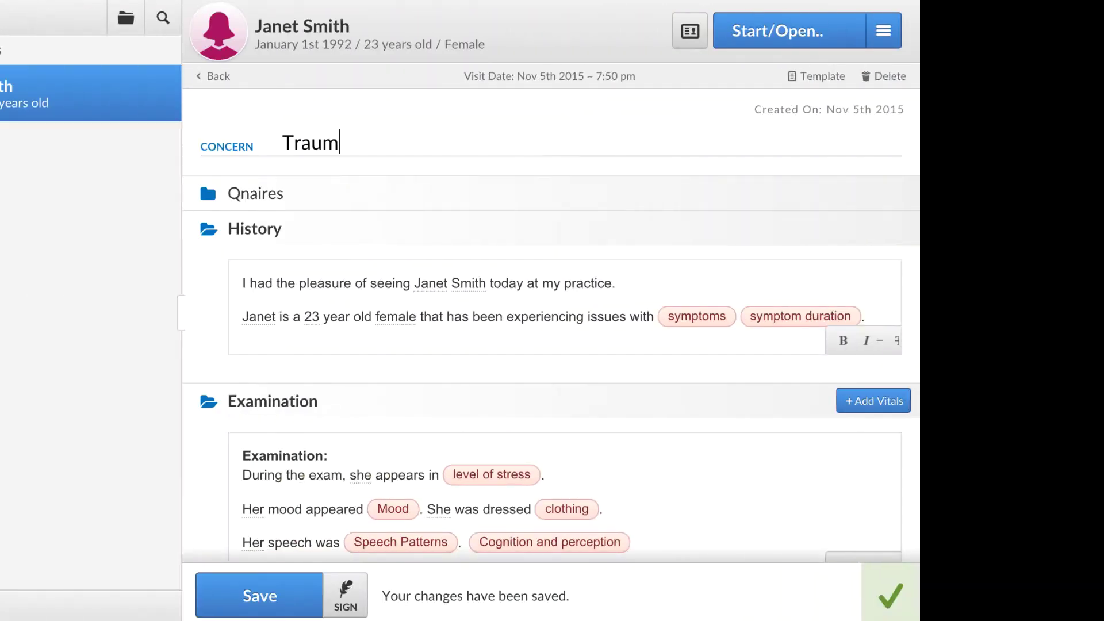
# - Set the note's symptoms chip to poor sleep and anxiety
pyautogui.write('auma')
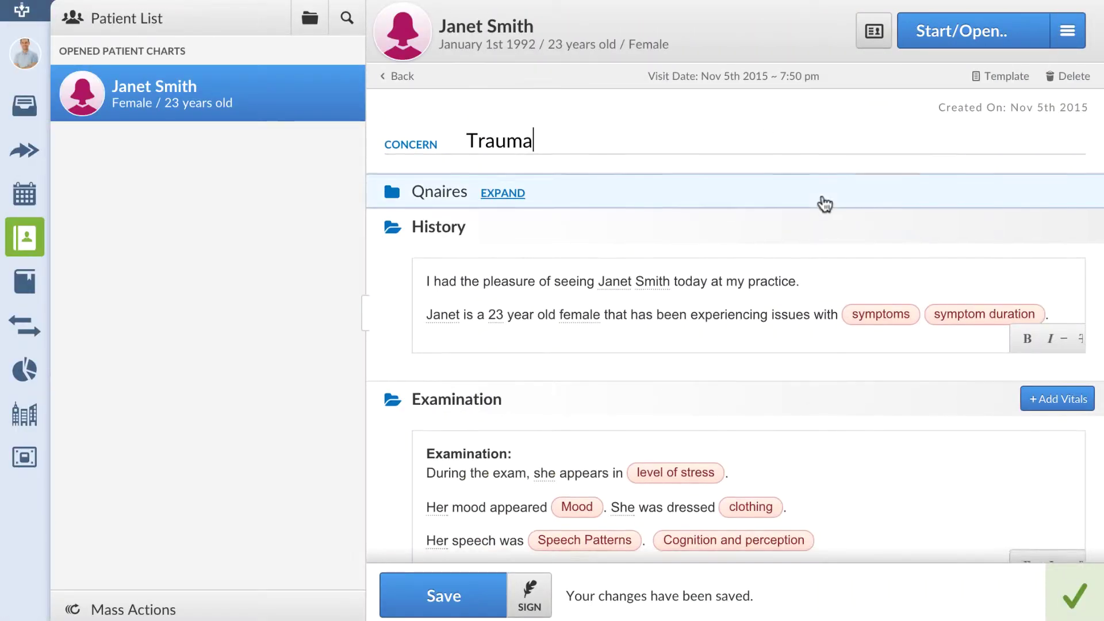
pyautogui.scroll(-2, 824, 204)
pyautogui.click(856, 207)
pyautogui.click(842, 296)
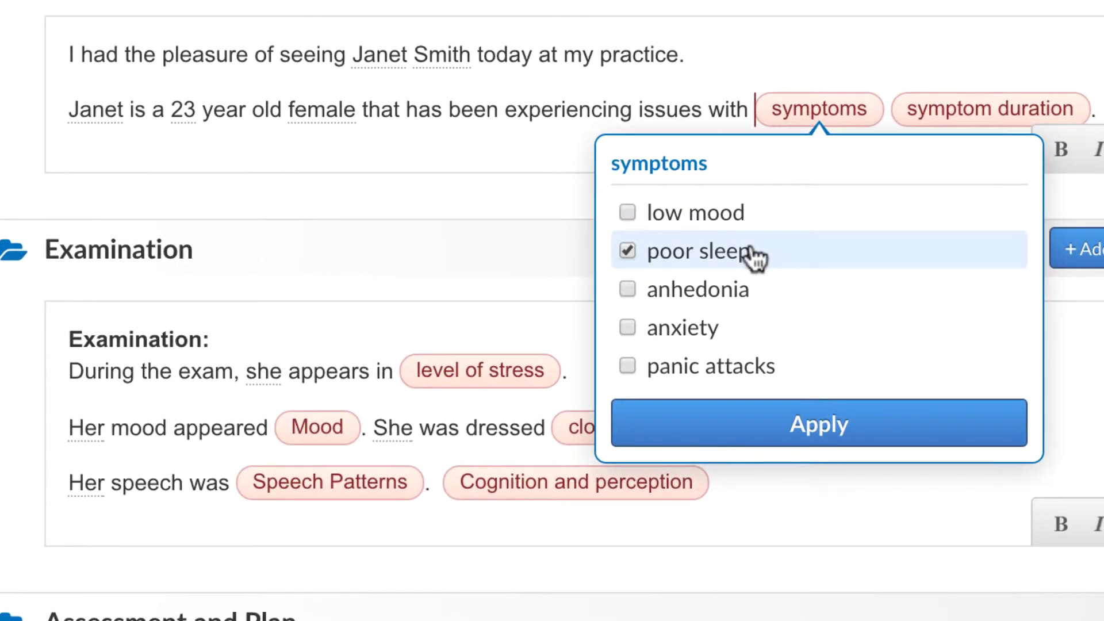
pyautogui.click(747, 330)
pyautogui.click(765, 423)
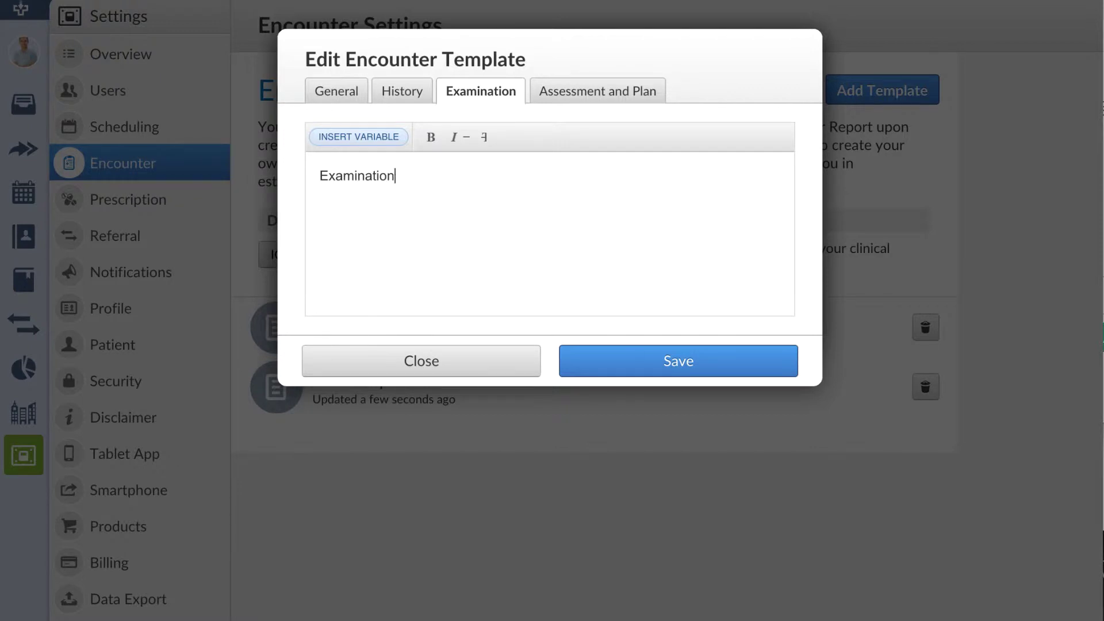
# - Make the 'Examination:' heading bold and start a new line beneath it
pyautogui.tripleClick(432, 186)
pyautogui.click(431, 137)
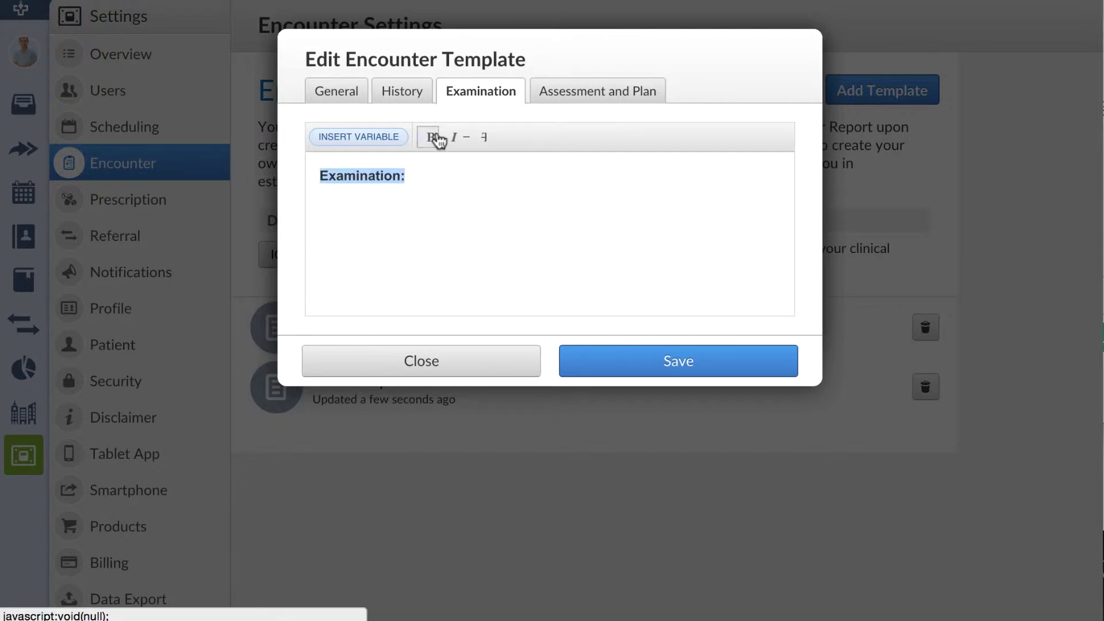
pyautogui.click(433, 180)
pyautogui.press('Return')
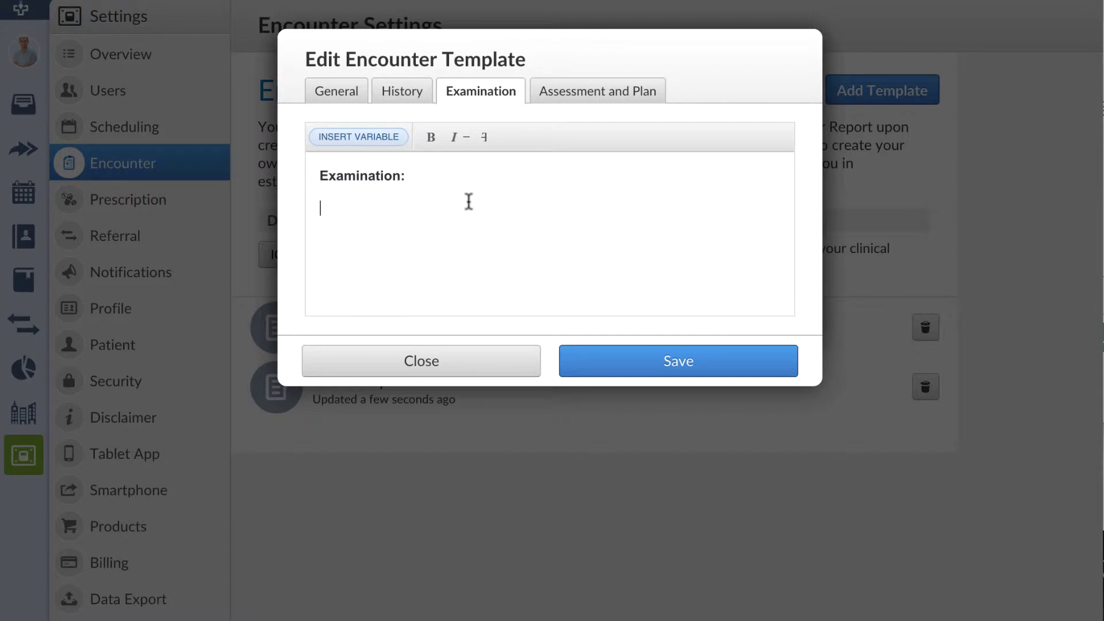
# - Write 'During the exam, He/She appears in' using the He/She pronoun variable
pyautogui.write('During the exam,')
pyautogui.click(358, 137)
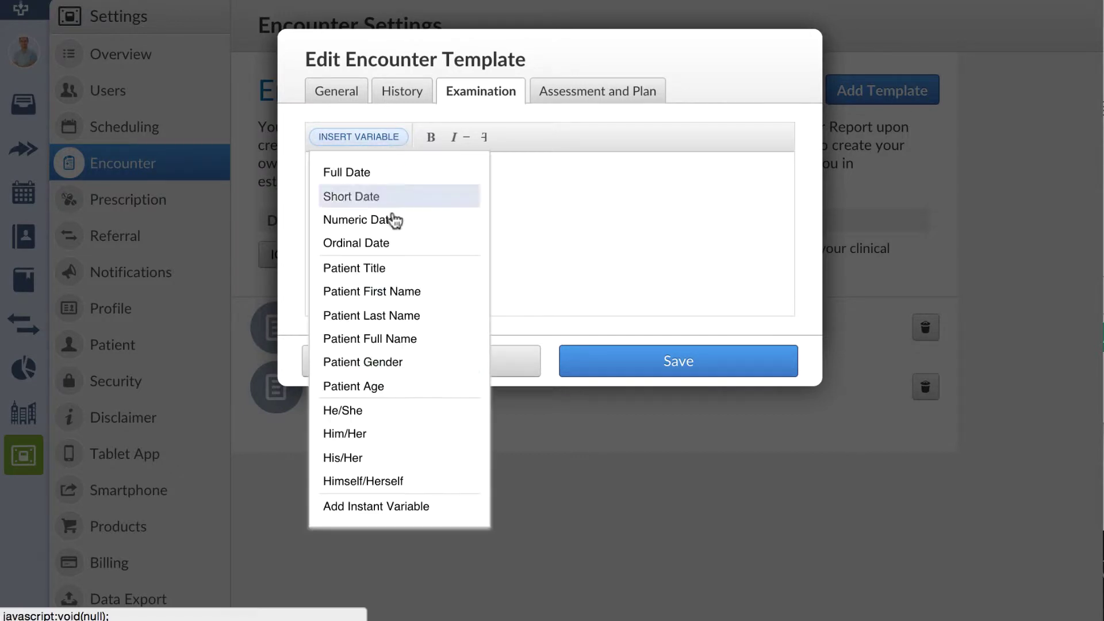
pyautogui.click(345, 456)
pyautogui.write('appears in')
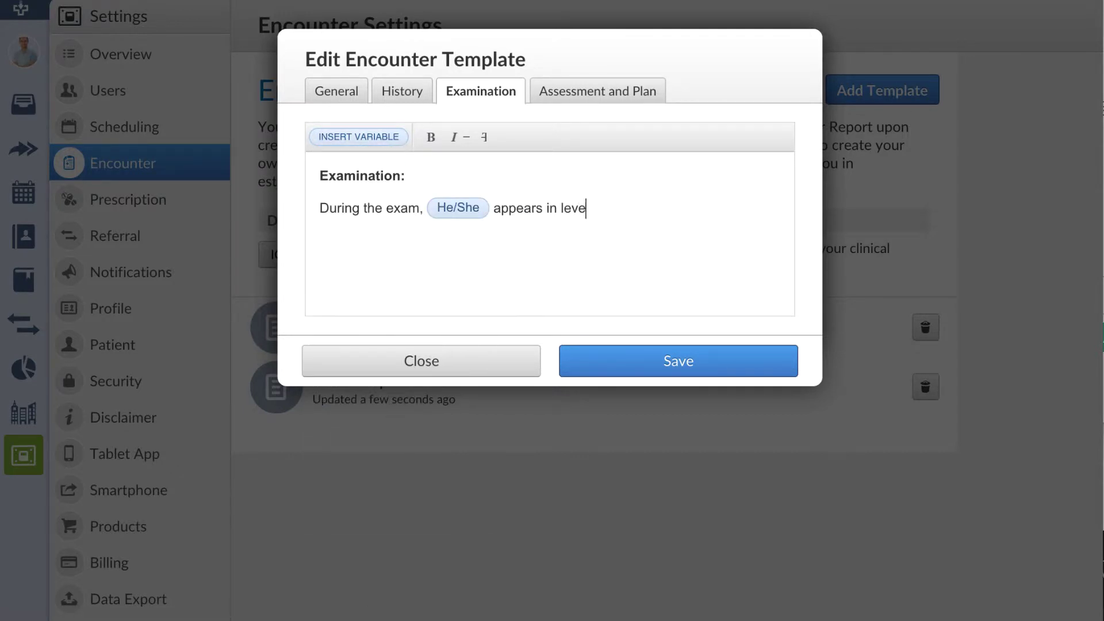
# - Start a new instant variable labelled 'levels of stress'
pyautogui.click(386, 139)
pyautogui.click(369, 510)
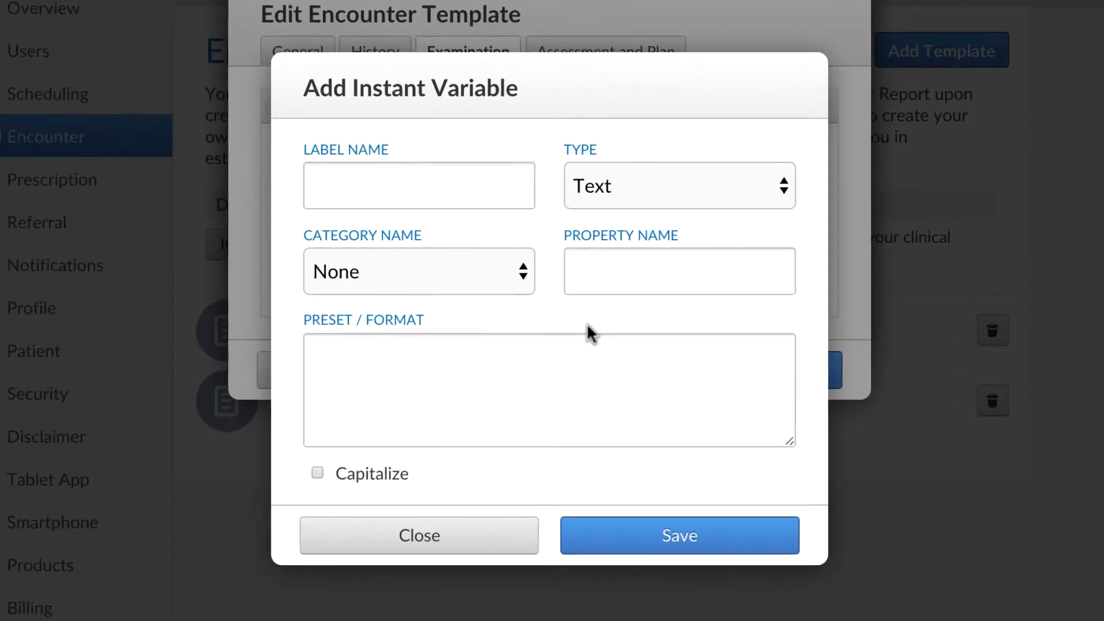
pyautogui.click(394, 199)
pyautogui.write('levels of stress')
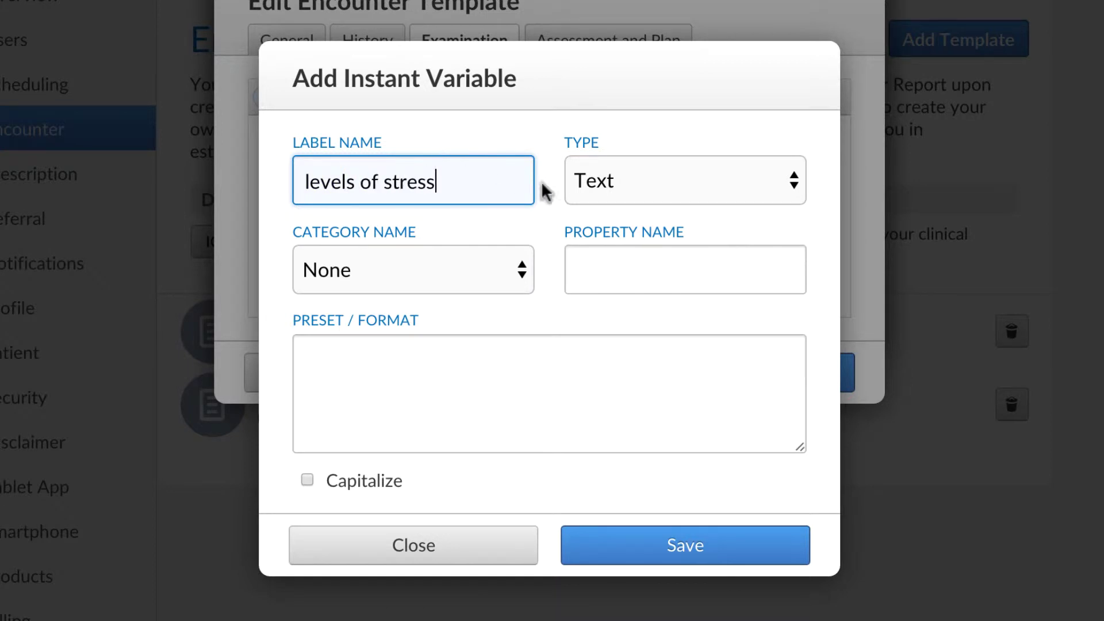
# - Make 'levels of stress' Single Select with no acute, some acute and significant distress presets, and save
pyautogui.click(623, 181)
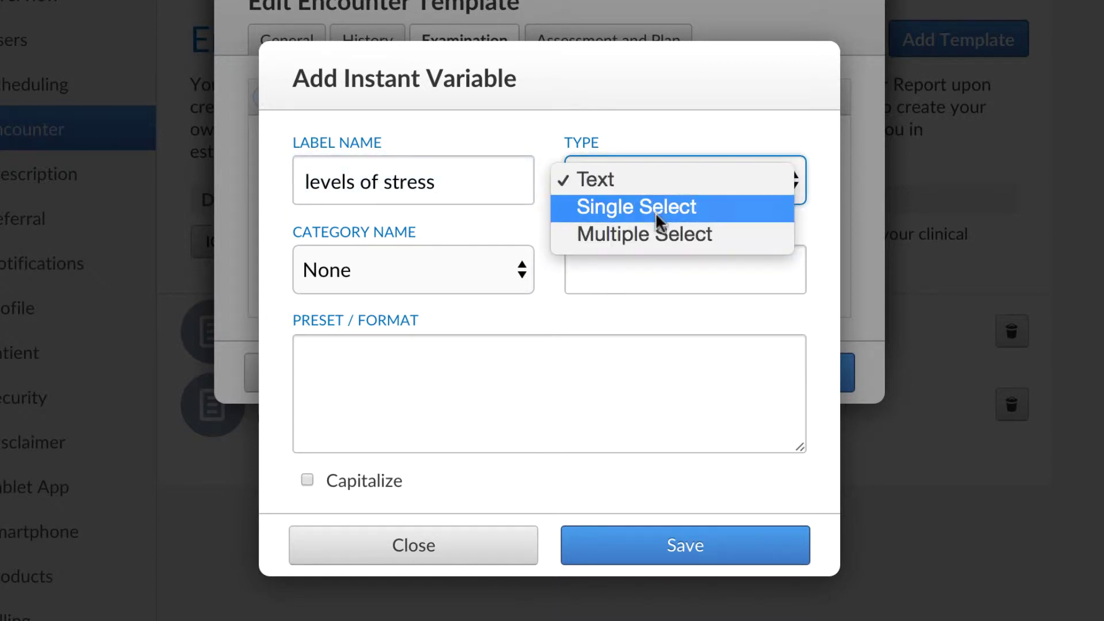
pyautogui.click(716, 212)
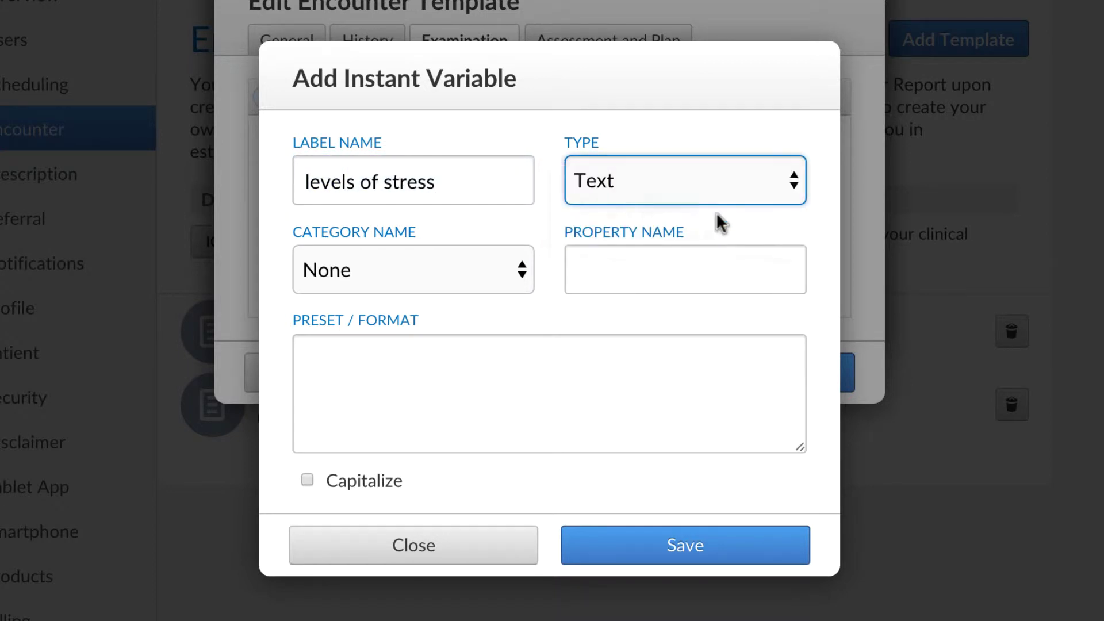
pyautogui.click(477, 368)
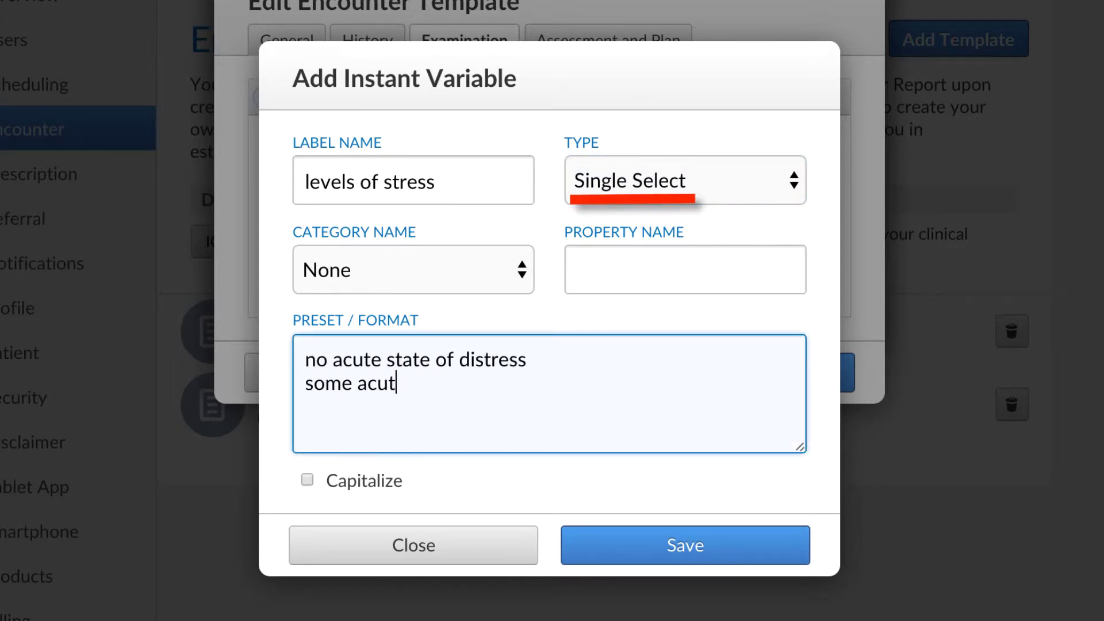
pyautogui.write('istress')
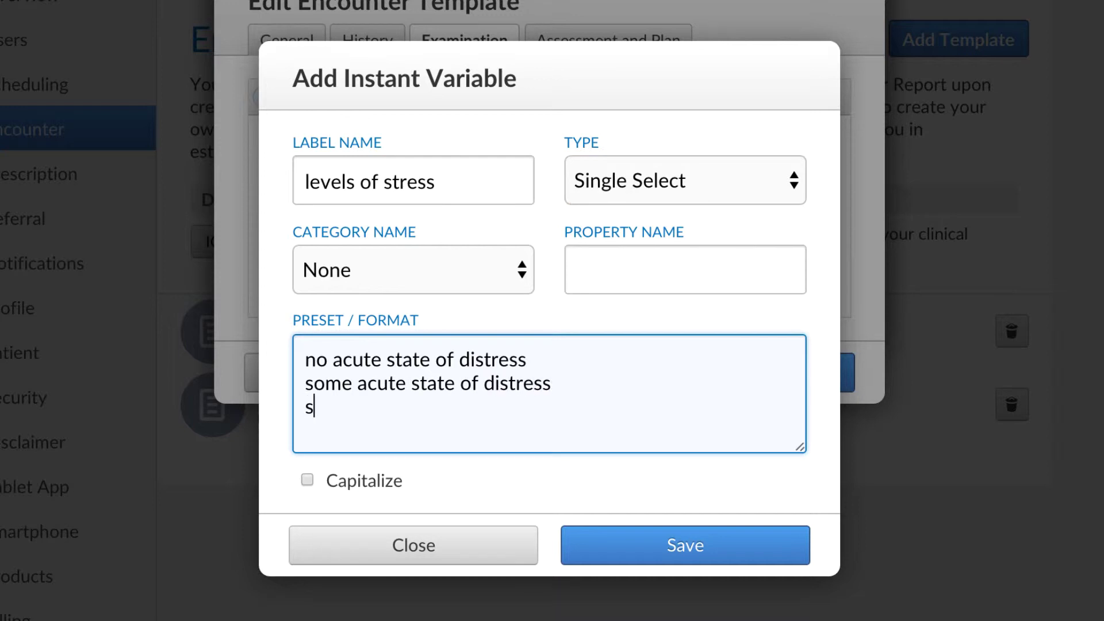
pyautogui.write('tress')
pyautogui.click(695, 556)
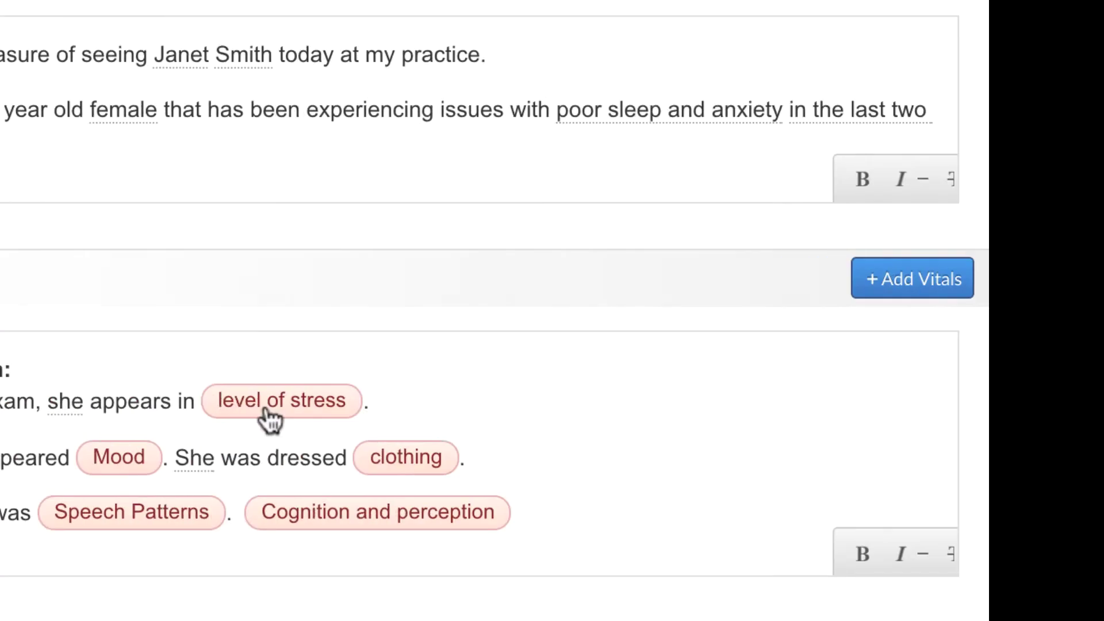
# - Set stress to significant state of distress and mood to irritable, depressive and tired
pyautogui.click(268, 406)
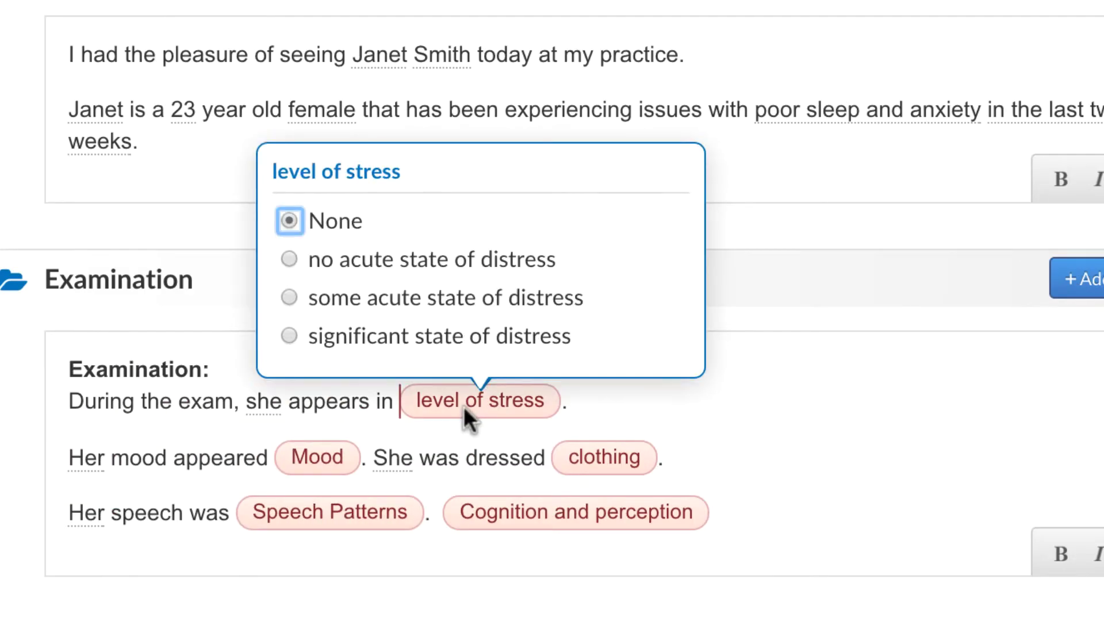
pyautogui.click(473, 335)
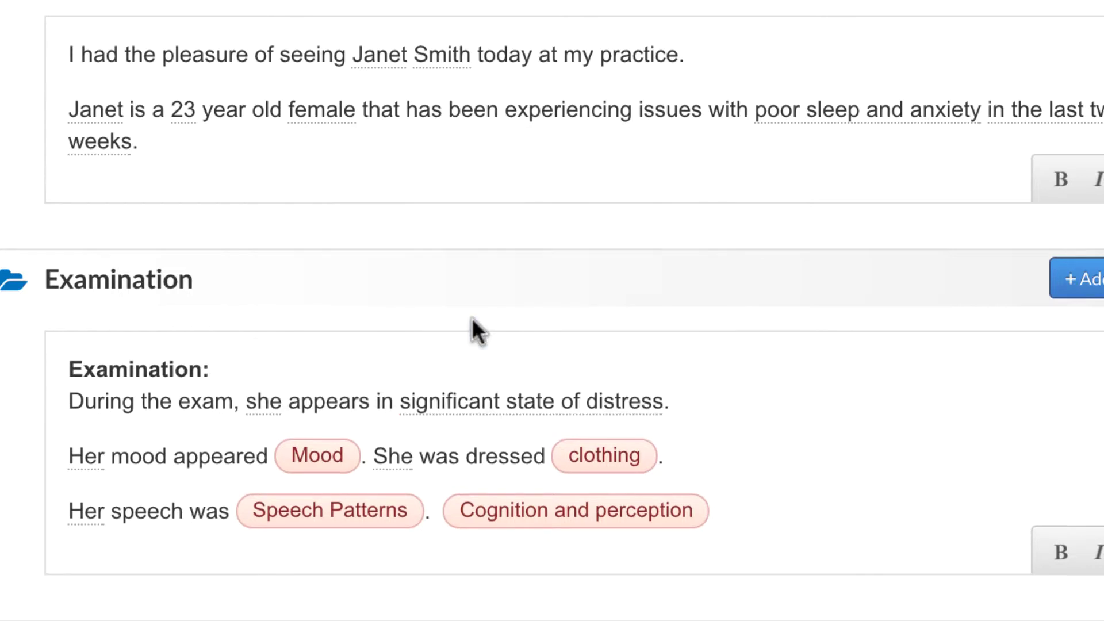
pyautogui.click(337, 454)
pyautogui.click(322, 296)
pyautogui.click(320, 257)
pyautogui.click(318, 143)
pyautogui.click(338, 396)
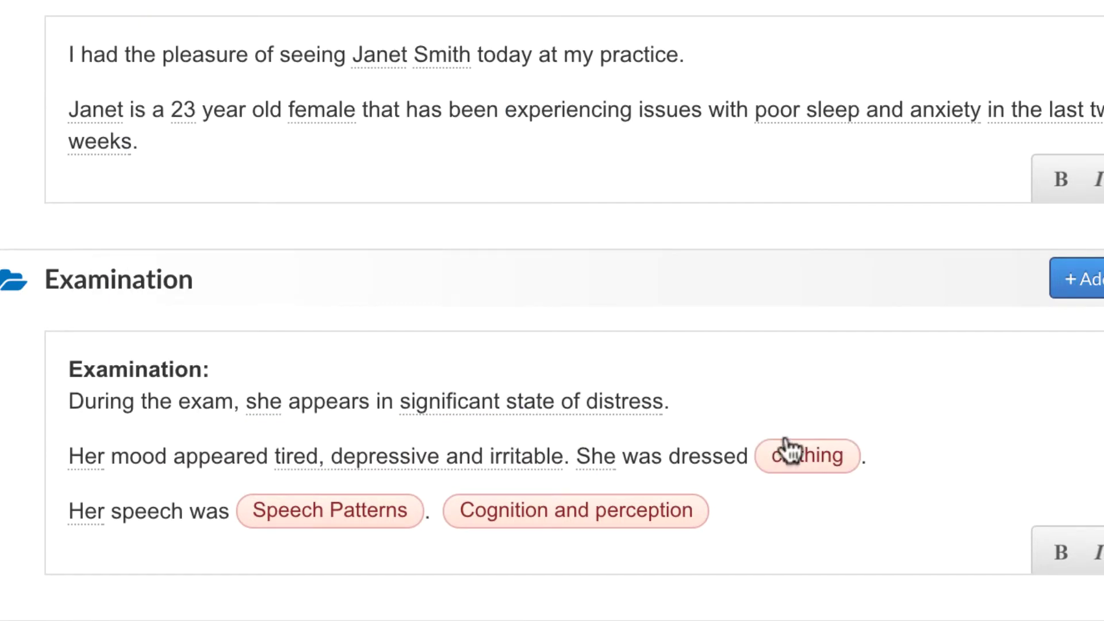
# - Describe dress as inappropriate for the occasion and add quiet to the speech patterns
pyautogui.click(789, 449)
pyautogui.click(745, 313)
pyautogui.scroll(-4, 555, 383)
pyautogui.click(367, 347)
pyautogui.click(257, 137)
pyautogui.click(282, 215)
pyautogui.click(319, 263)
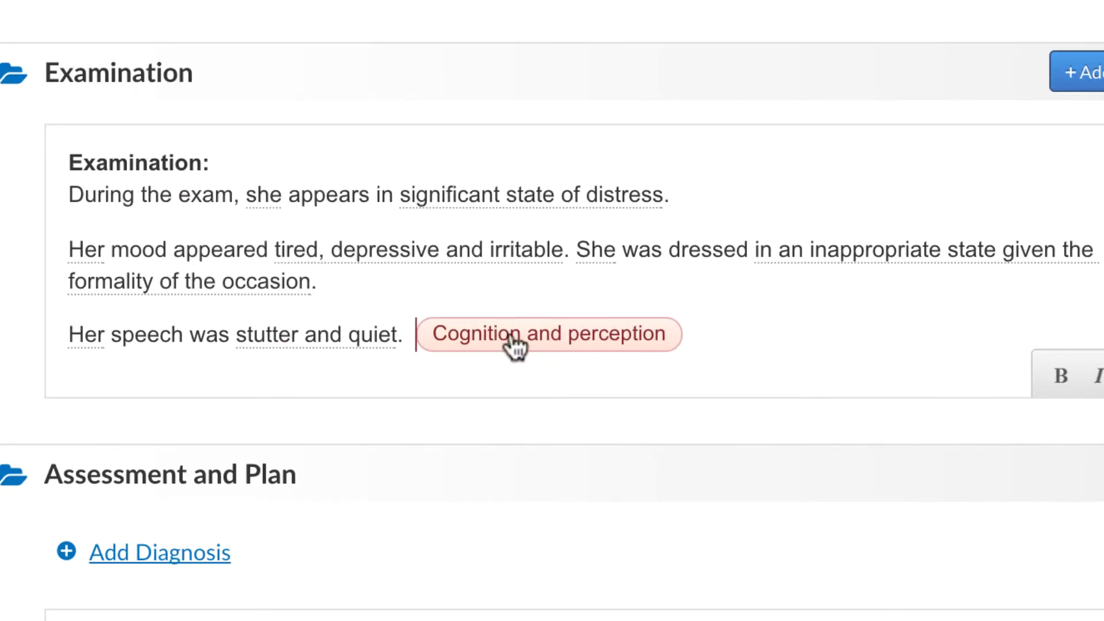
# - Leave cognition and perception set to none, then generate and save the patient letter
pyautogui.click(514, 343)
pyautogui.click(468, 172)
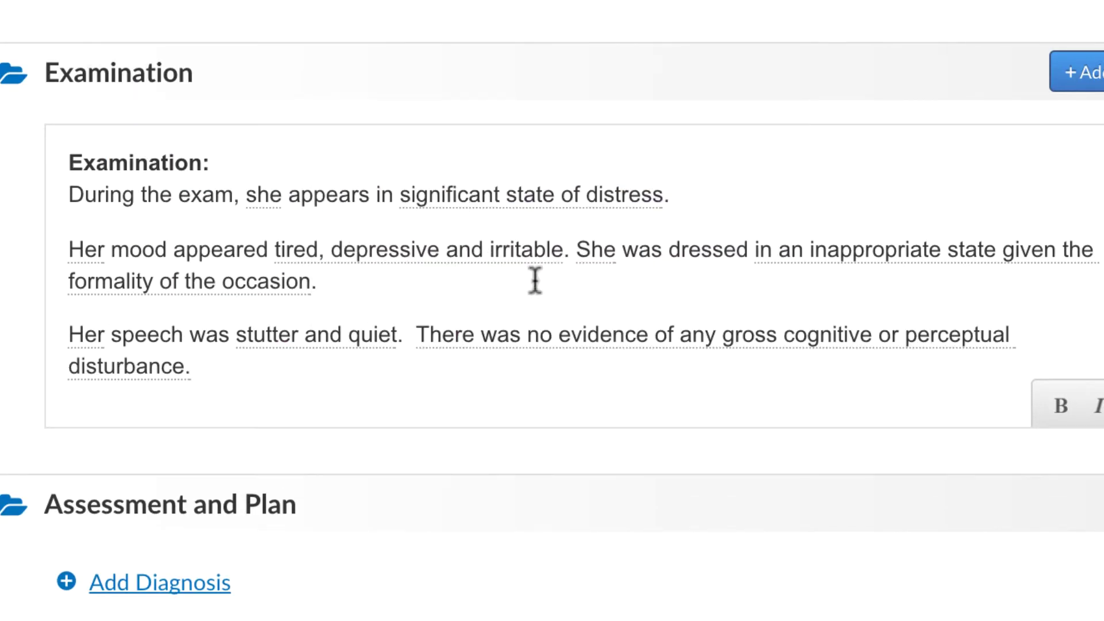
pyautogui.click(569, 335)
pyautogui.click(422, 152)
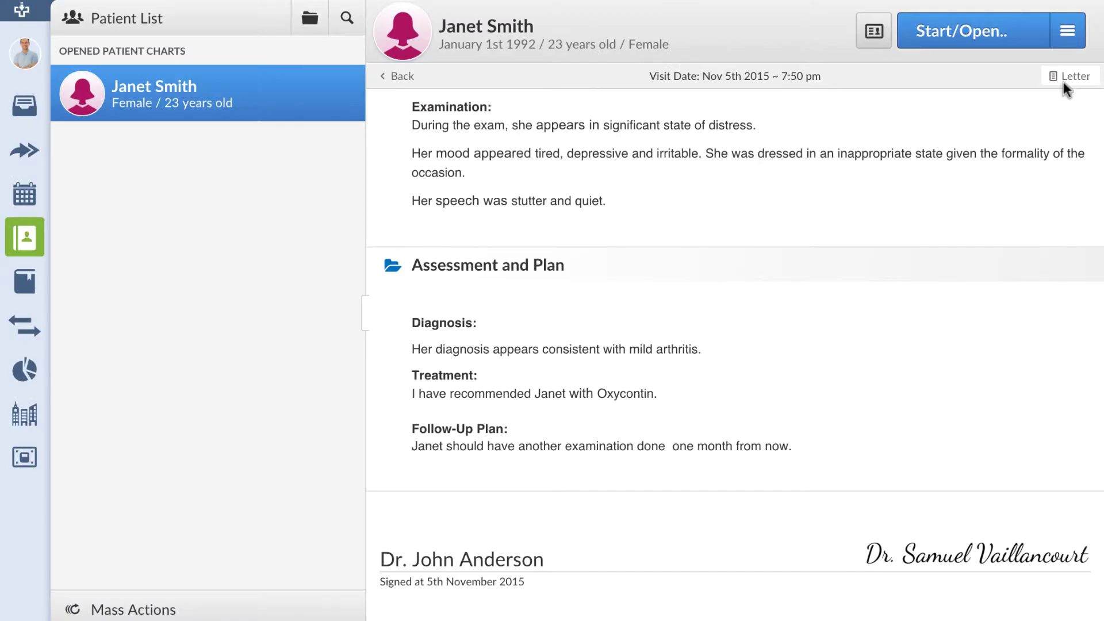
pyautogui.click(1064, 81)
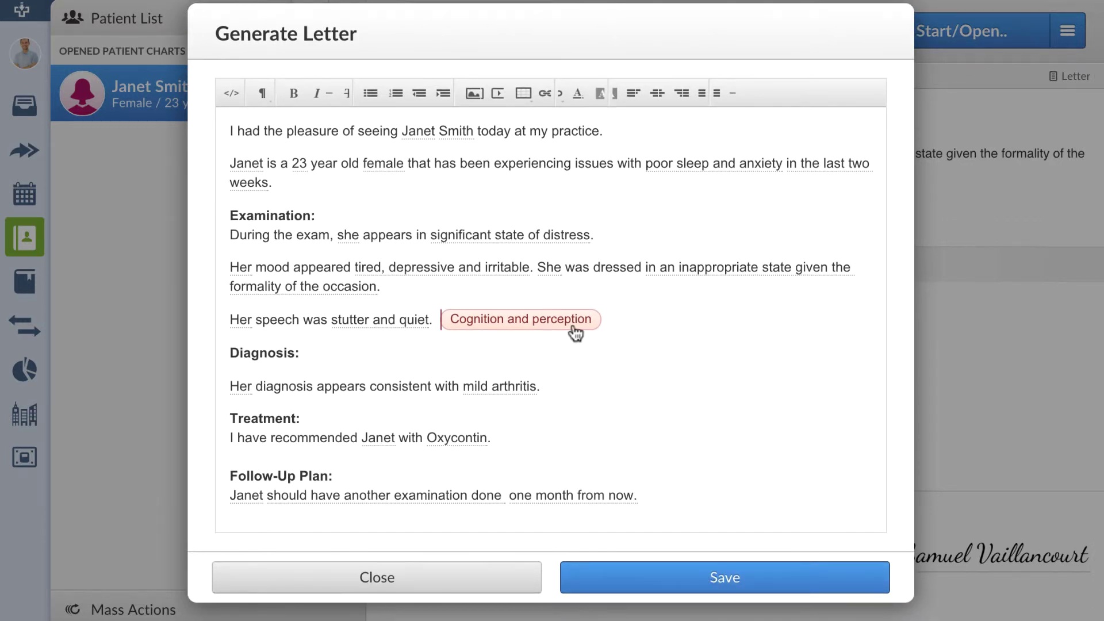
pyautogui.click(655, 577)
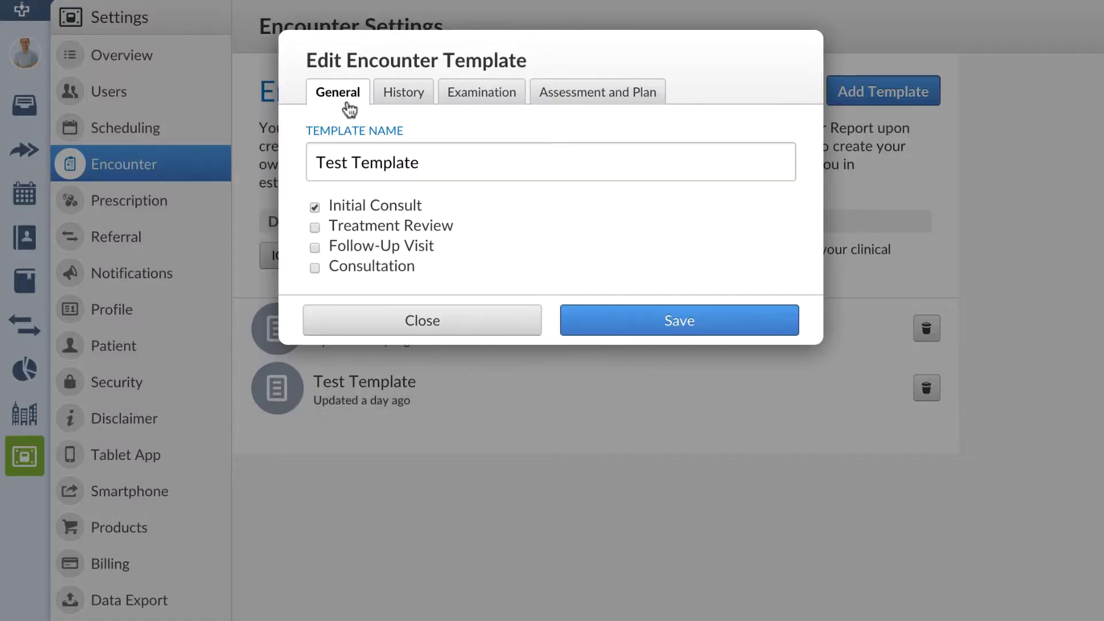
# - Insert Patient First Name into the History template to begin the food allergies sentence
pyautogui.click(403, 92)
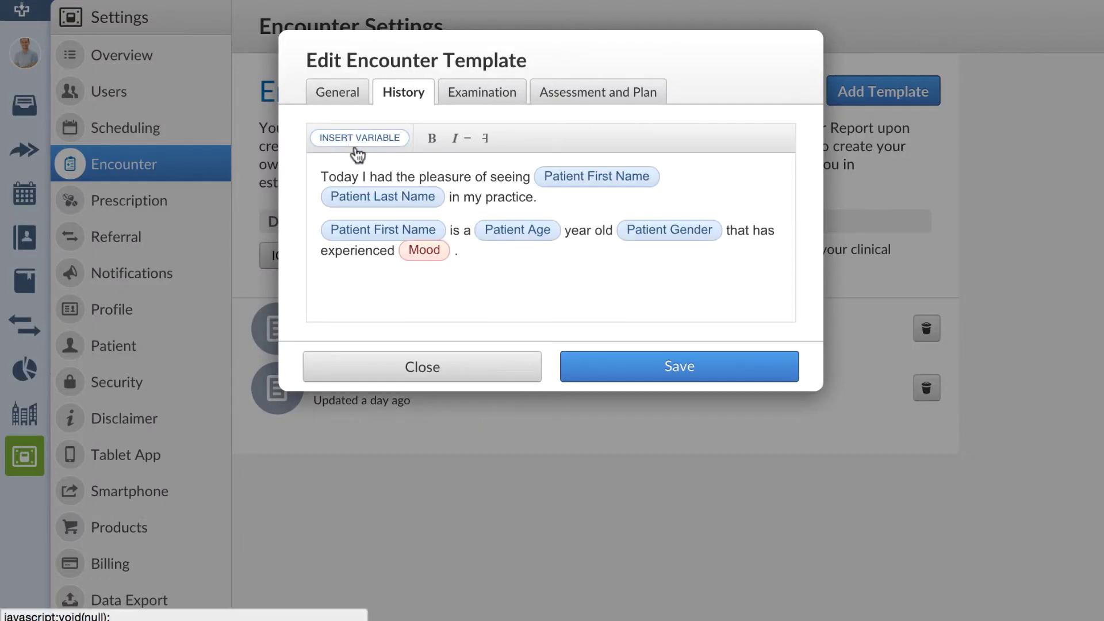
pyautogui.click(357, 148)
pyautogui.click(387, 285)
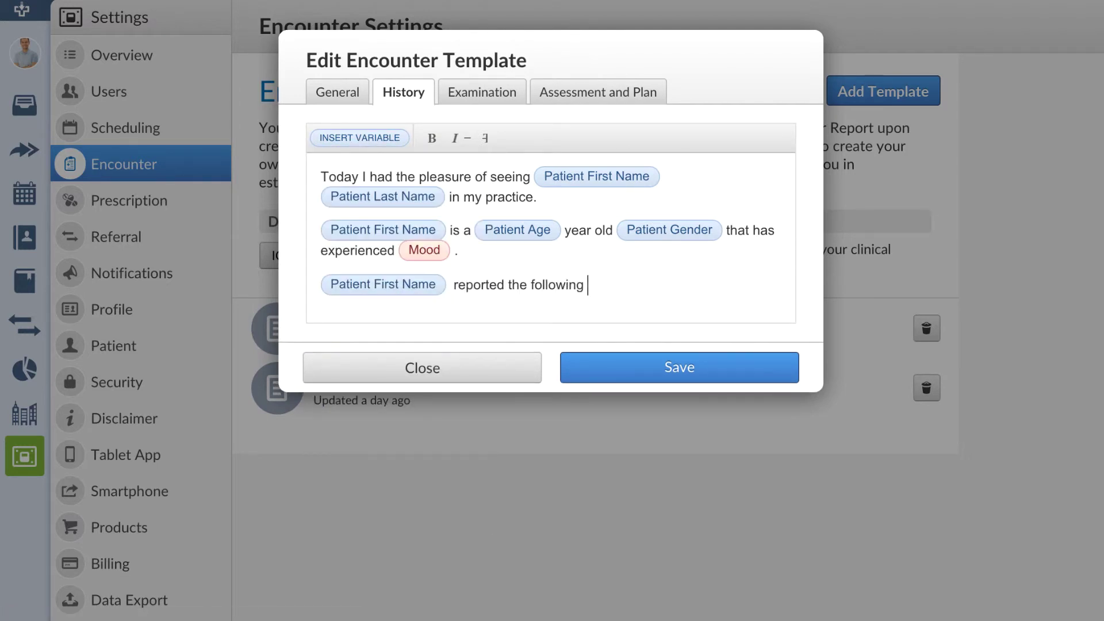
# - Start a new Multiple Select instant variable for the food allergies list
pyautogui.click(360, 137)
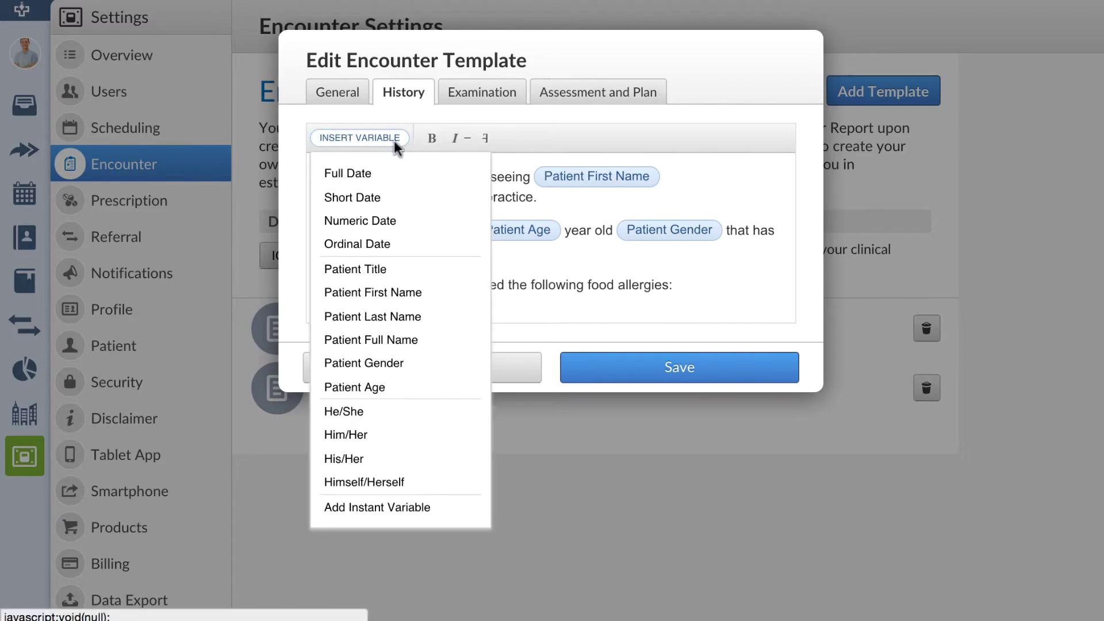
pyautogui.click(402, 572)
pyautogui.click(639, 205)
pyautogui.click(625, 249)
pyautogui.click(458, 194)
# - Save a 'Food allergies' variable under Allergies with Milk, Eggs, Wheat, Soy and Peanuts presets
pyautogui.write('Food')
pyautogui.click(479, 275)
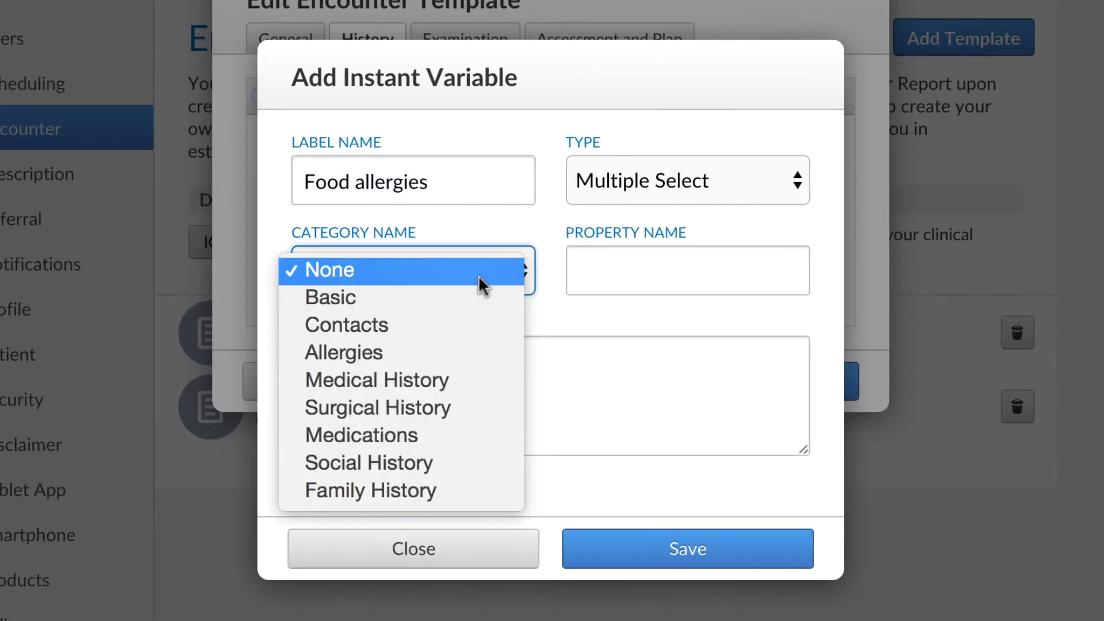
pyautogui.click(480, 352)
pyautogui.click(638, 269)
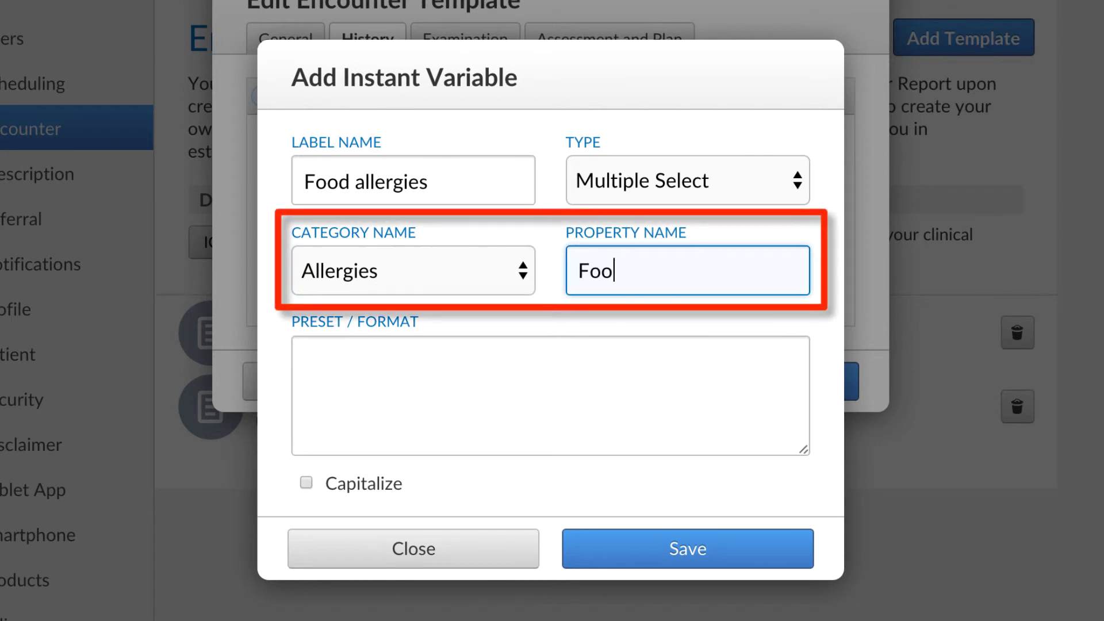
pyautogui.click(483, 353)
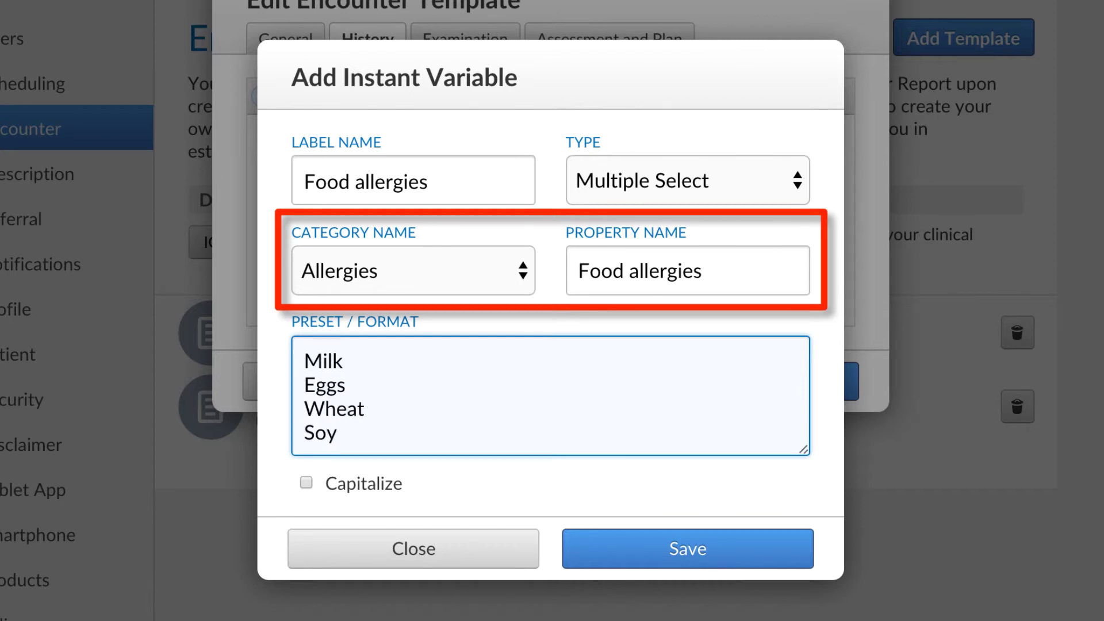
pyautogui.press('Return')
pyautogui.write('Peanuts')
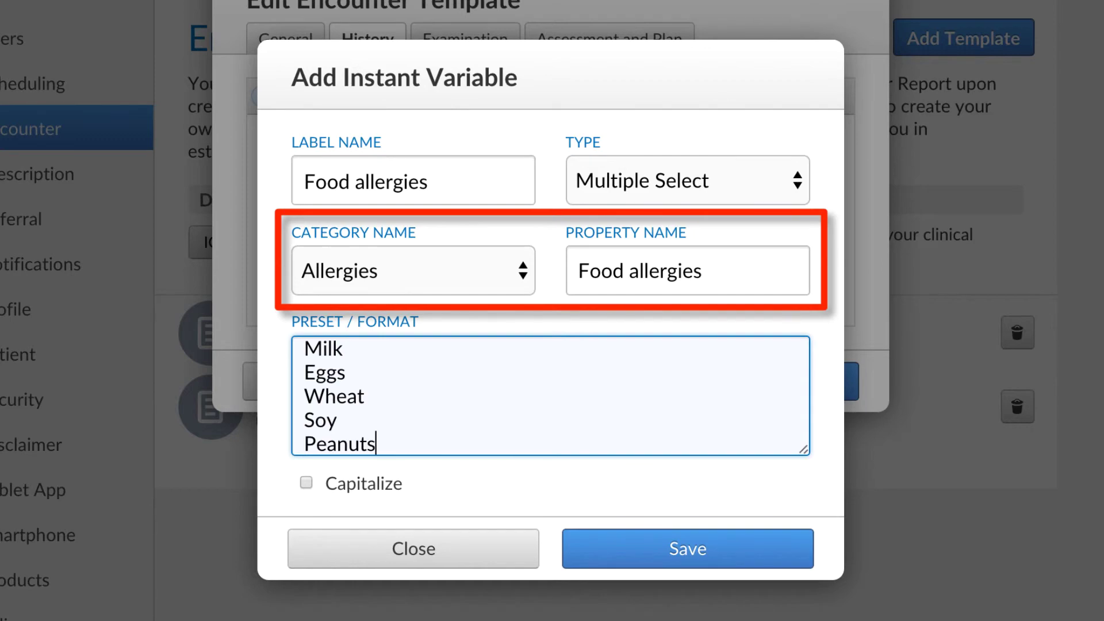
pyautogui.click(713, 545)
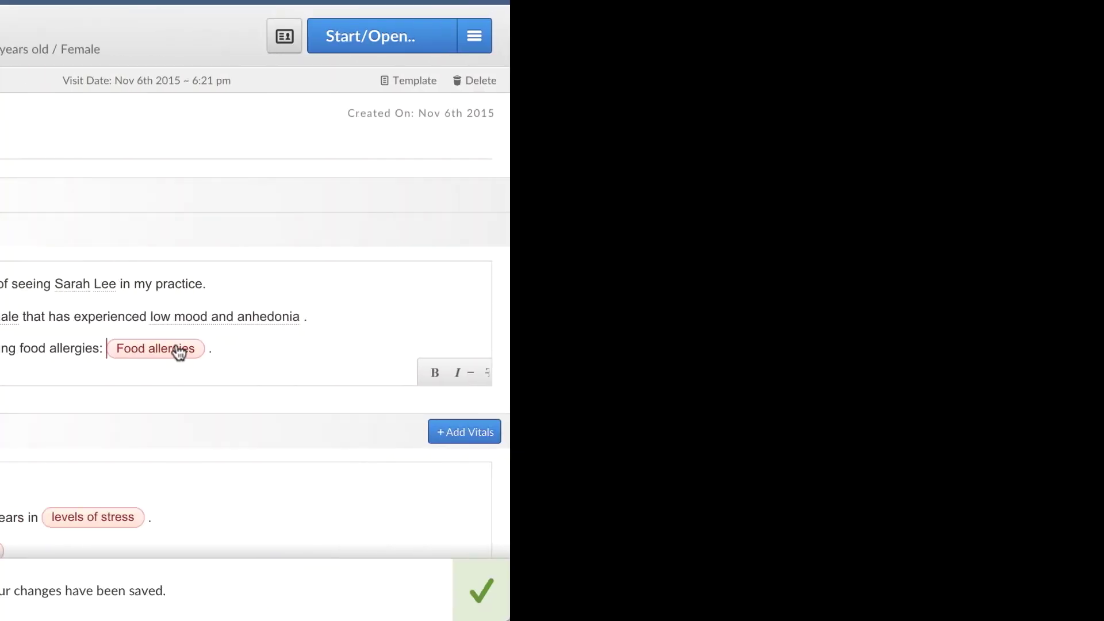
# - Check Eggs, Wheat and Soy in the Food allergies variable, then show the chart's actions list
pyautogui.click(723, 345)
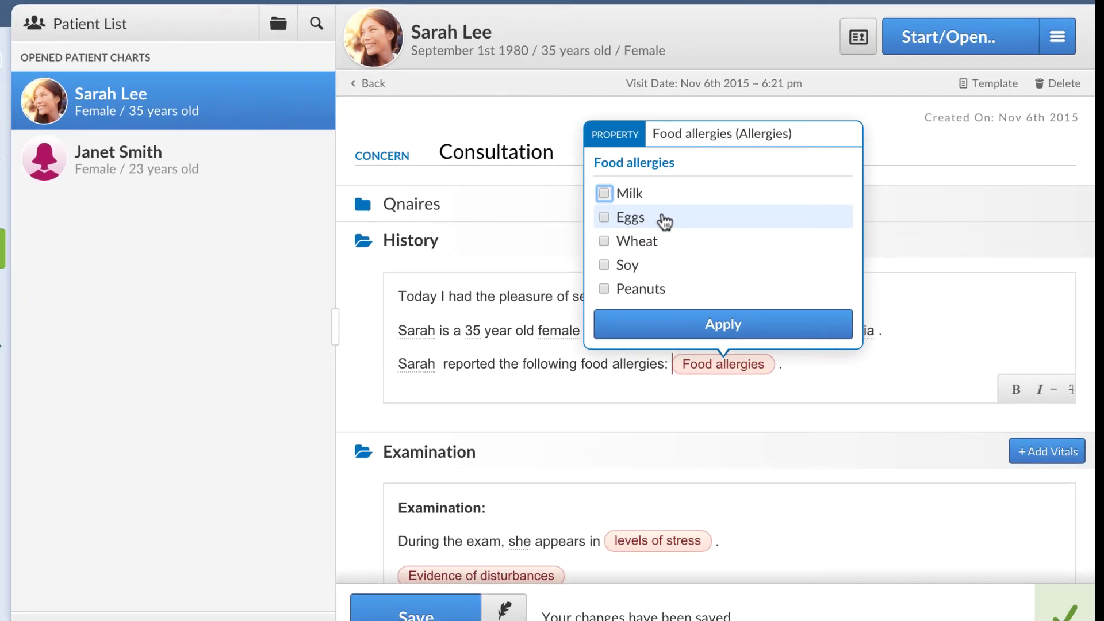
pyautogui.click(685, 208)
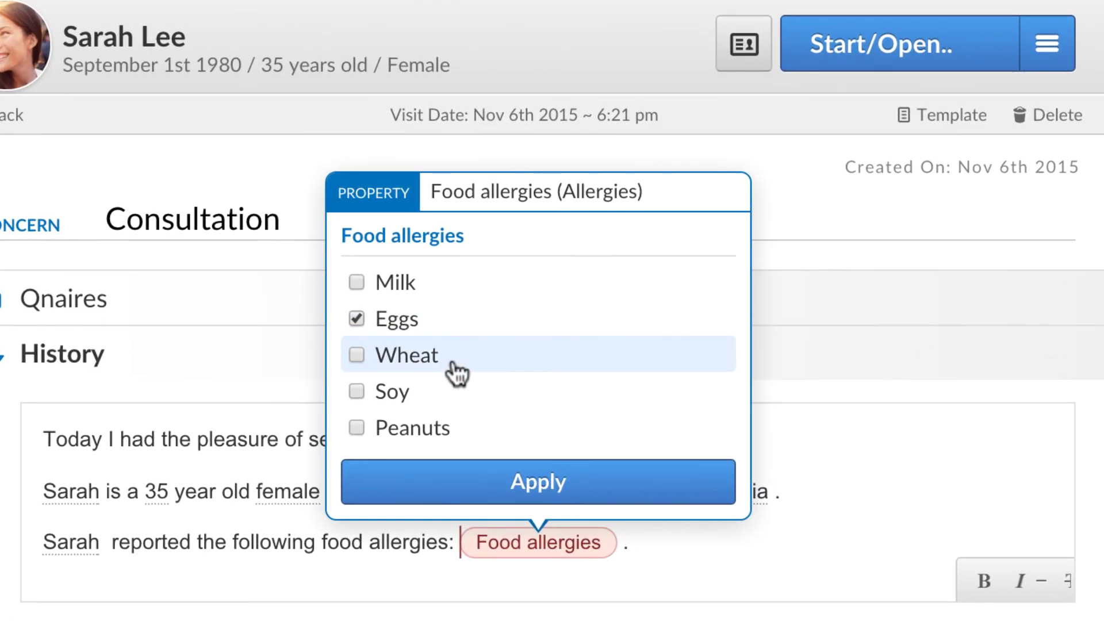
pyautogui.click(457, 373)
pyautogui.click(456, 394)
pyautogui.click(507, 480)
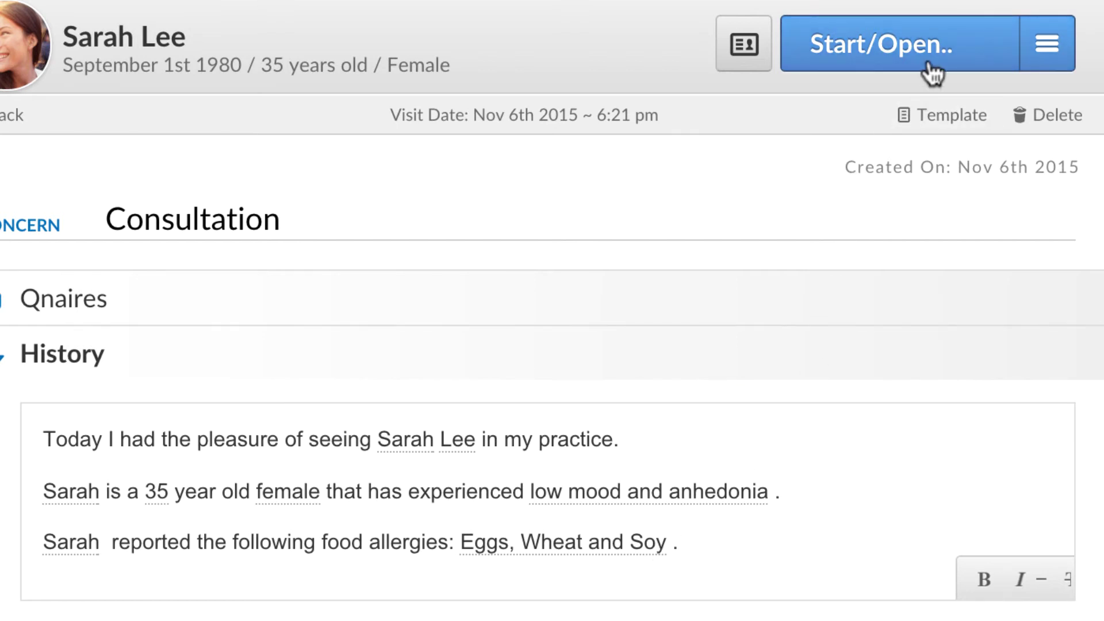
pyautogui.click(1027, 49)
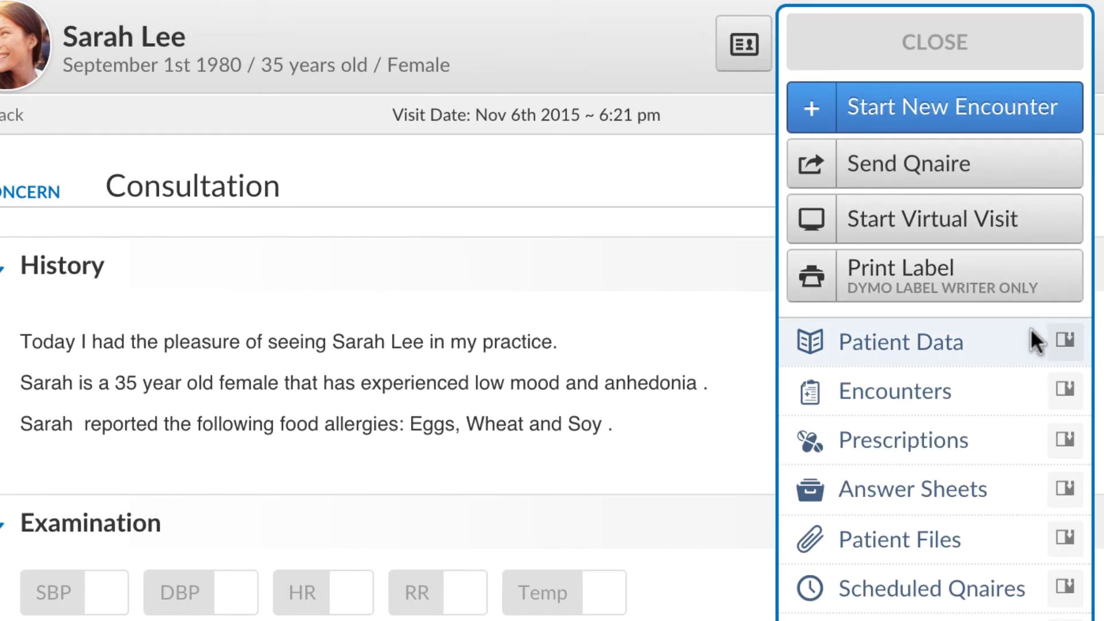